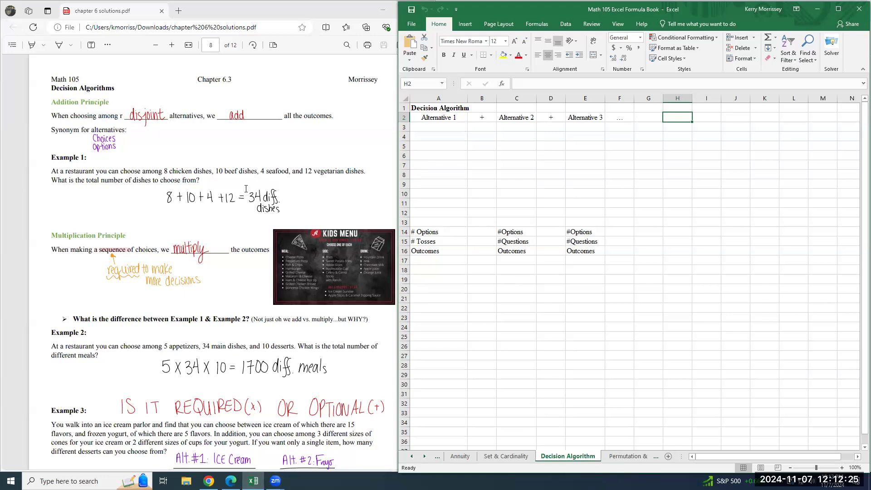
Step: Enter 8 in A3 under Alternative 1 and 10 in C3 under Alternative 2
click(448, 119)
key(Return)
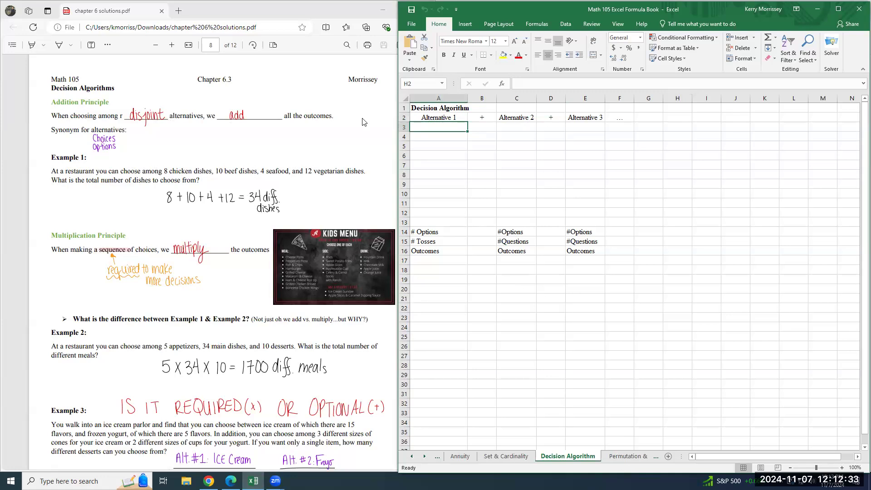
text(8)
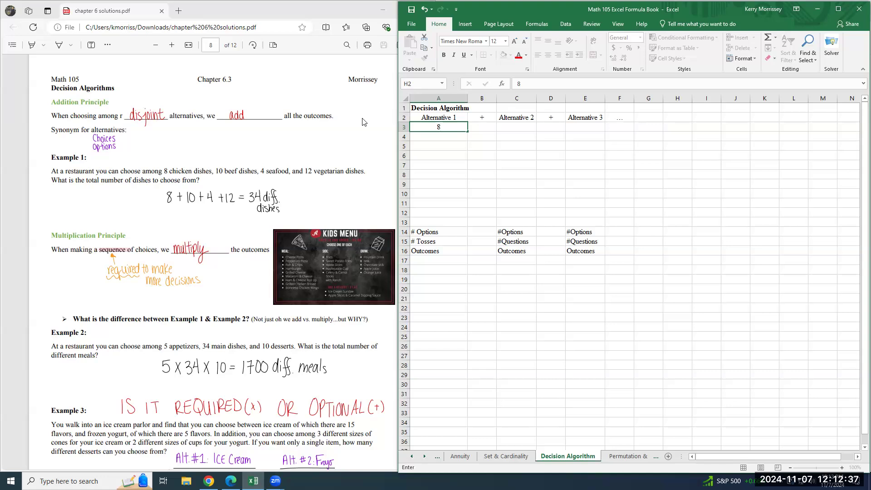
key(Return)
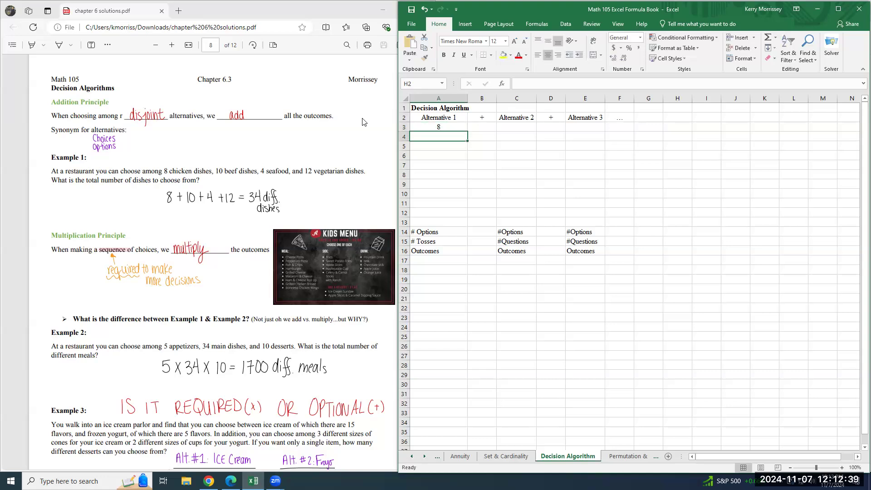
key(Up)
key(Right)
key(Right)
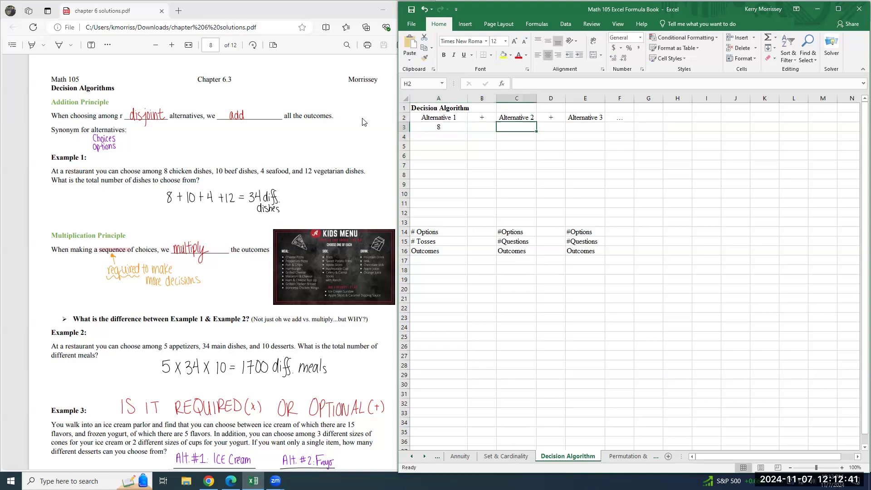
text(10)
key(Return)
key(Up)
key(Right)
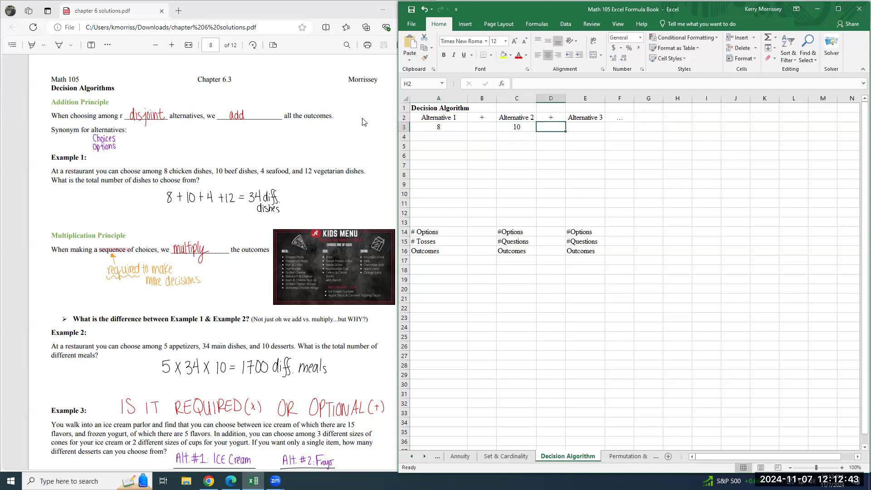
Step: Enter the remaining Example 1 counts in row 3: 4 in E3 under Alternative 3 and 12 in G3
key(Right)
text(4)
key(Right)
key(Right)
text(12)
key(Return)
key(Up)
key(Right)
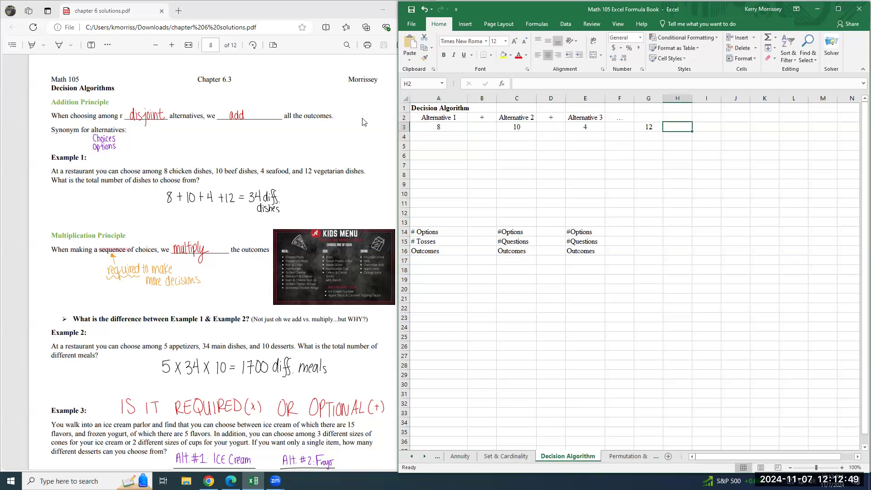
text(=)
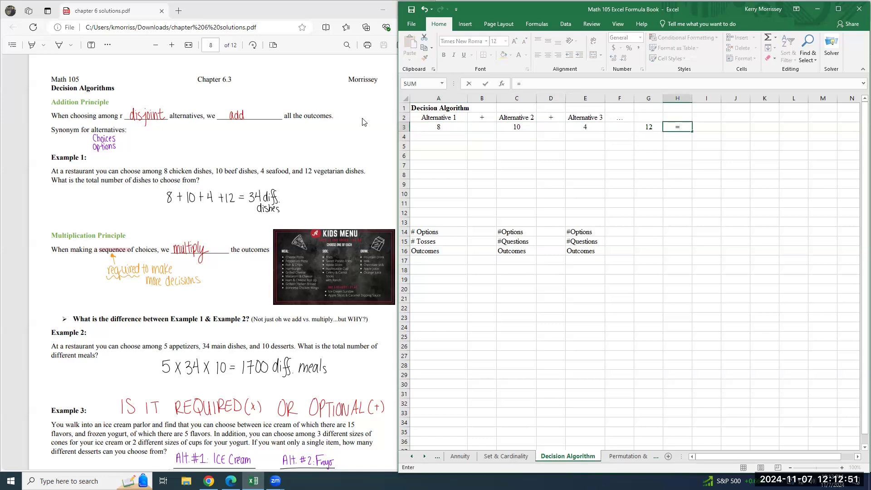
text(sum()
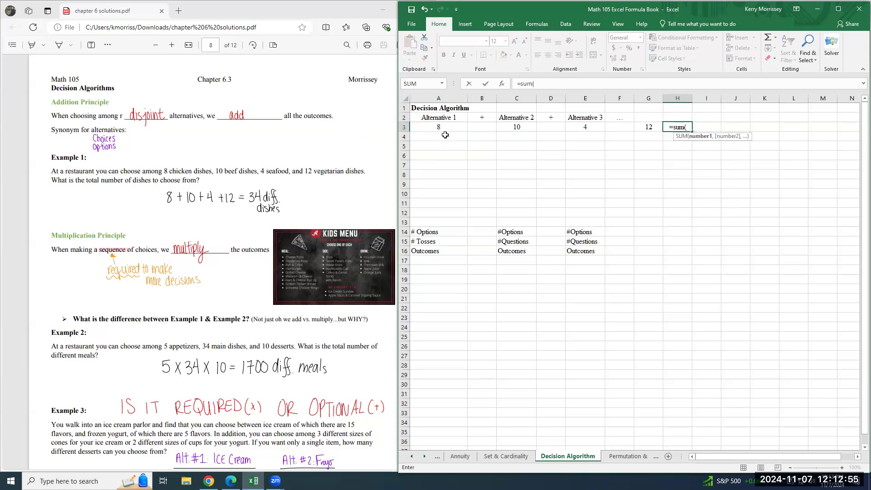
drag(439, 125, 600, 136)
click(600, 137)
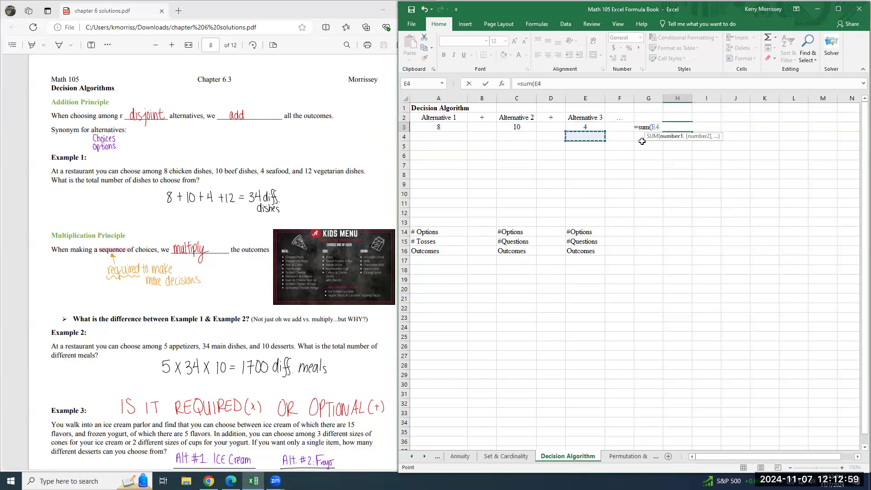
key(Return)
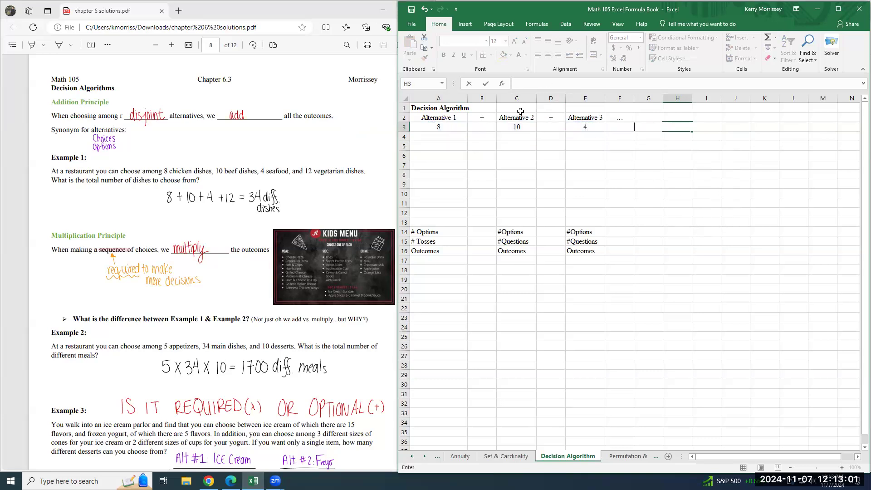
Step: Add up the row 3 alternatives in I3 with a SUM formula over A3:G3
key(Up)
key(Right)
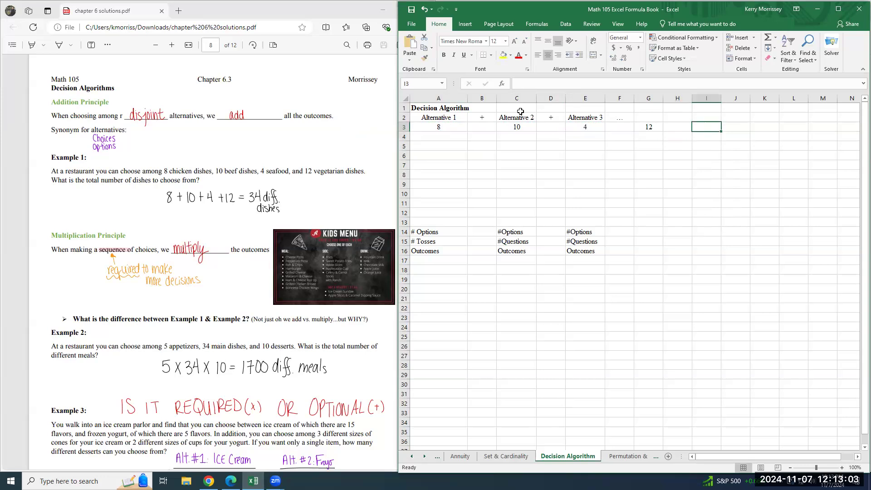
text(=sum()
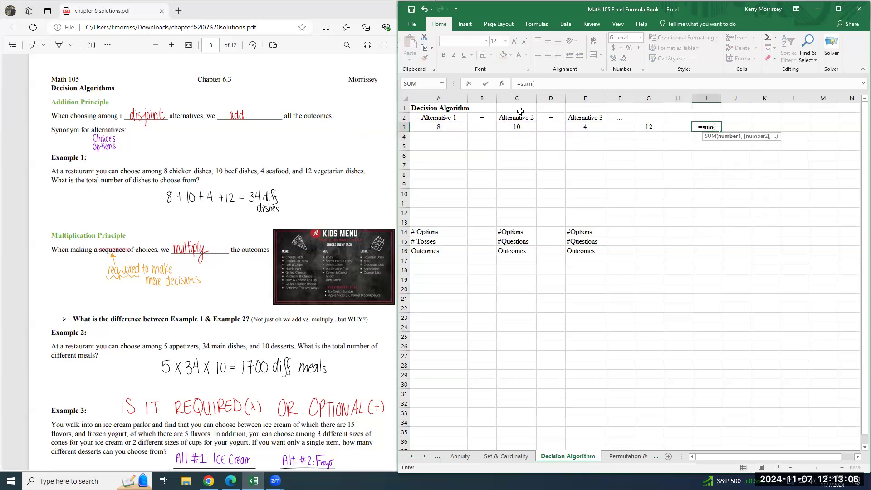
drag(441, 127, 653, 131)
key(Return)
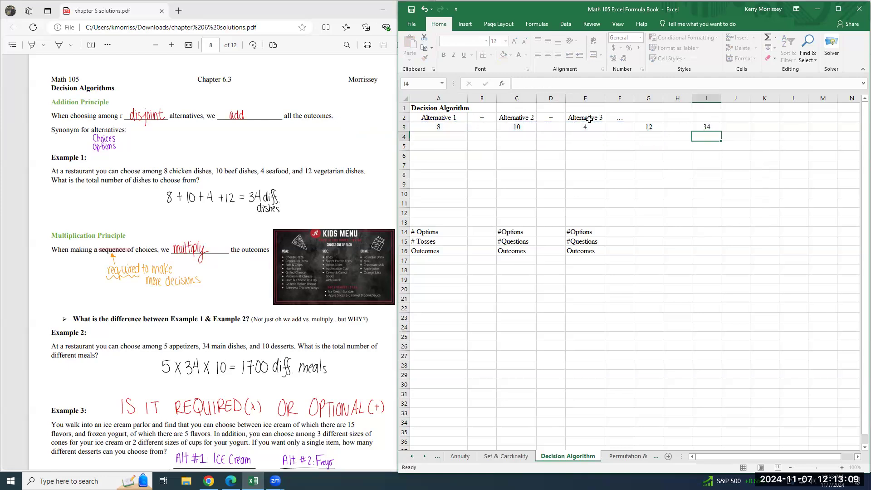
key(Up)
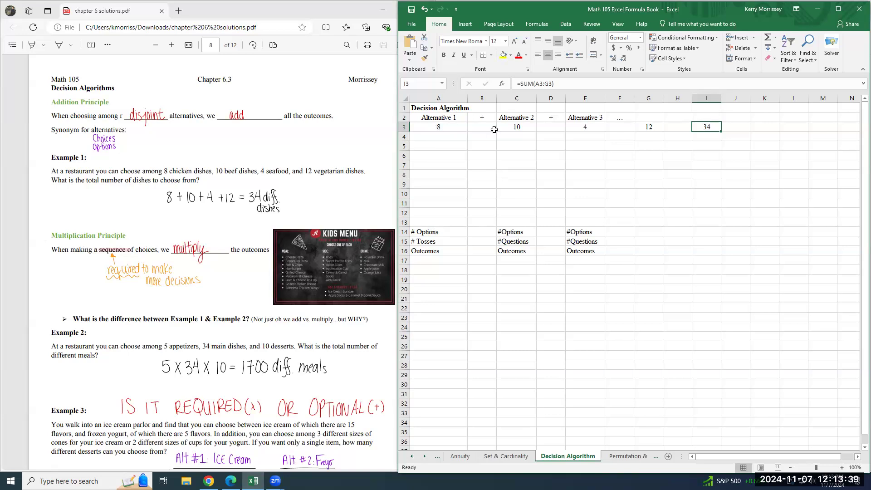
Step: Clear the entries in A3:G3 and enter the heading "Total # Options" in I2 above the sum
drag(429, 128, 641, 128)
key(Delete)
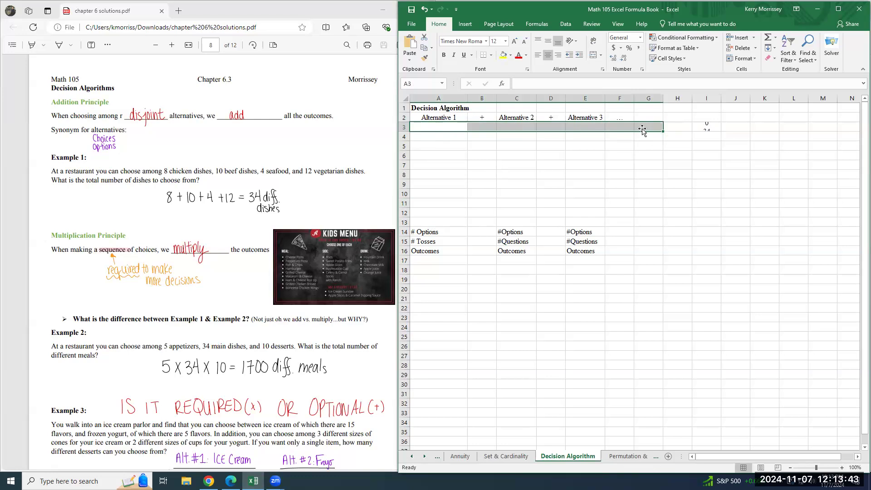
key(Up)
key(Right)
key(Right)
key(Right)
key(Right)
key(Right)
key(Right)
key(Right)
key(Right)
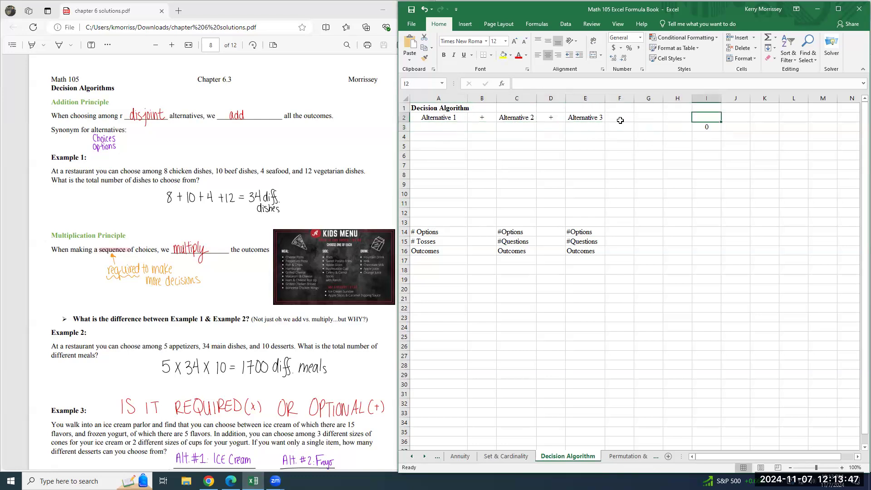
text(Total)
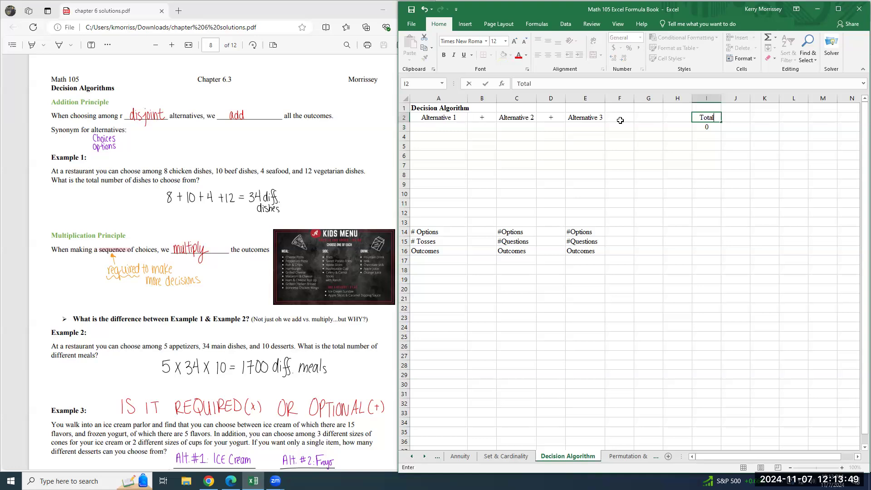
text( # Option)
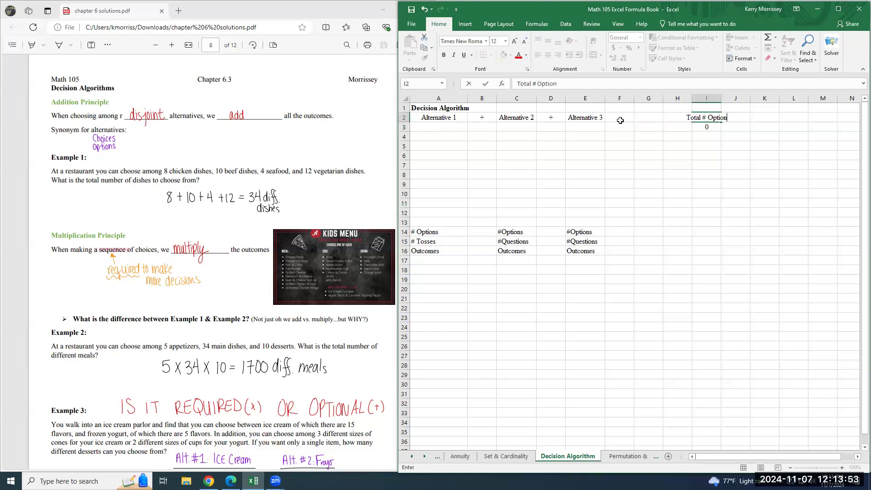
text(s)
key(Return)
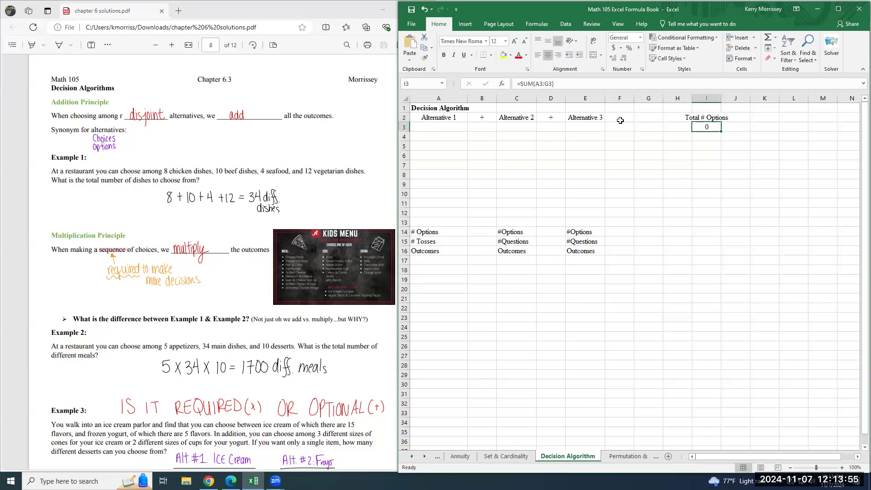
Step: Enter the Example 2 values 5, 34 and 10 in A3:A5 under Alternative 1, then select A9
click(447, 127)
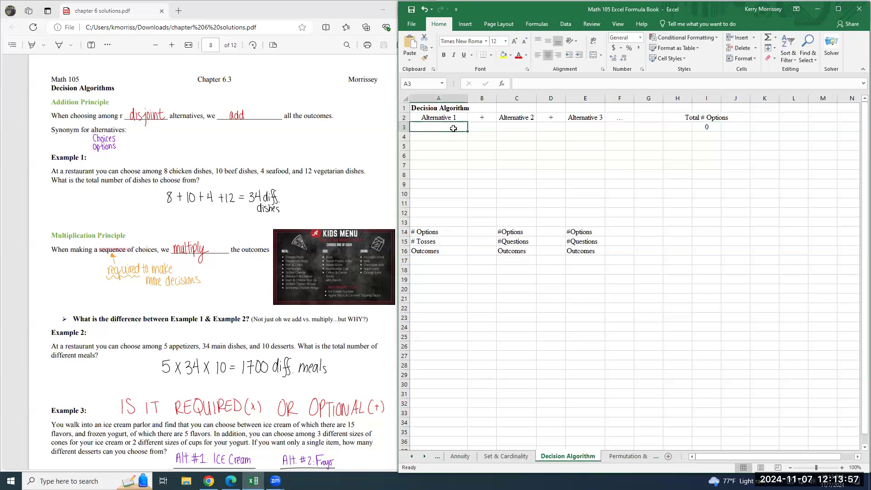
click(452, 134)
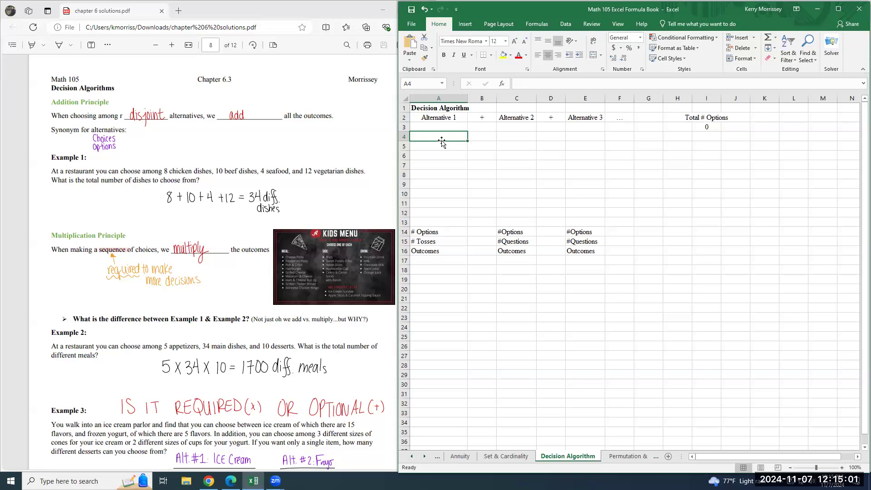
click(429, 129)
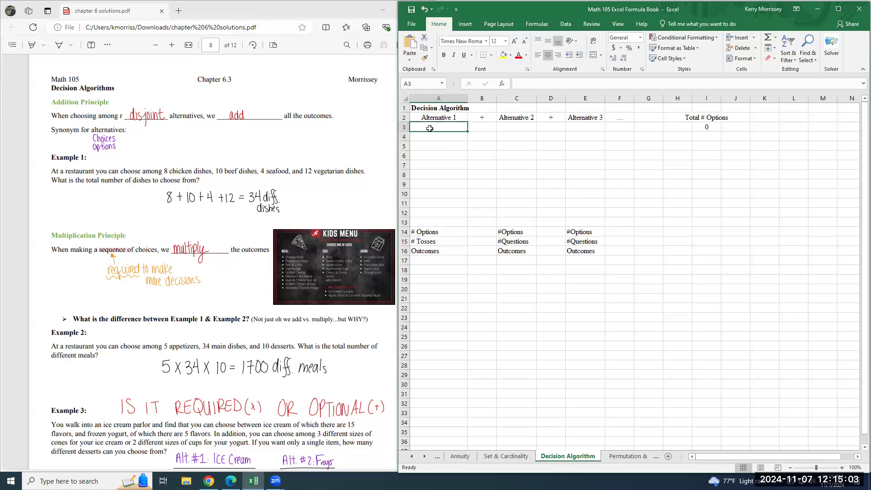
text(5)
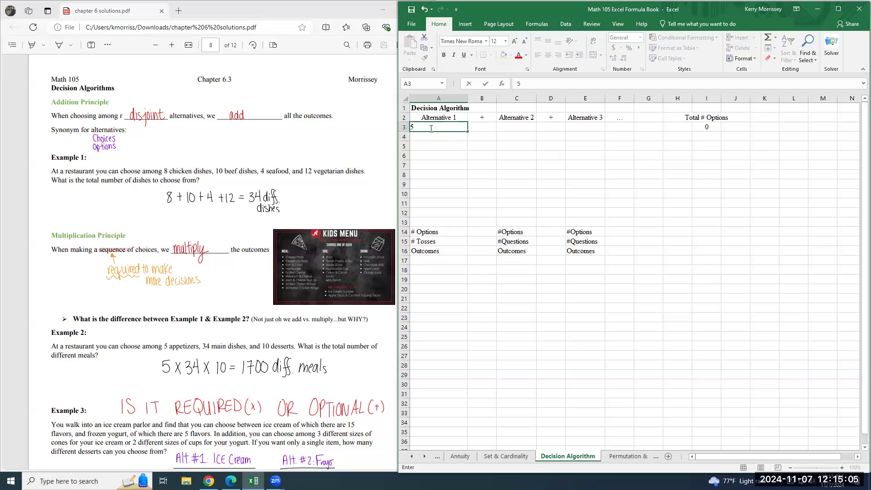
key(Return)
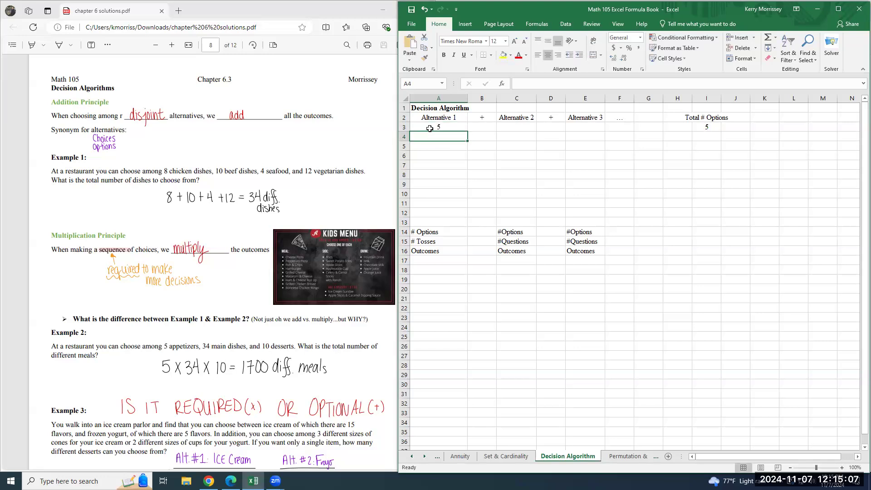
text(34)
key(Return)
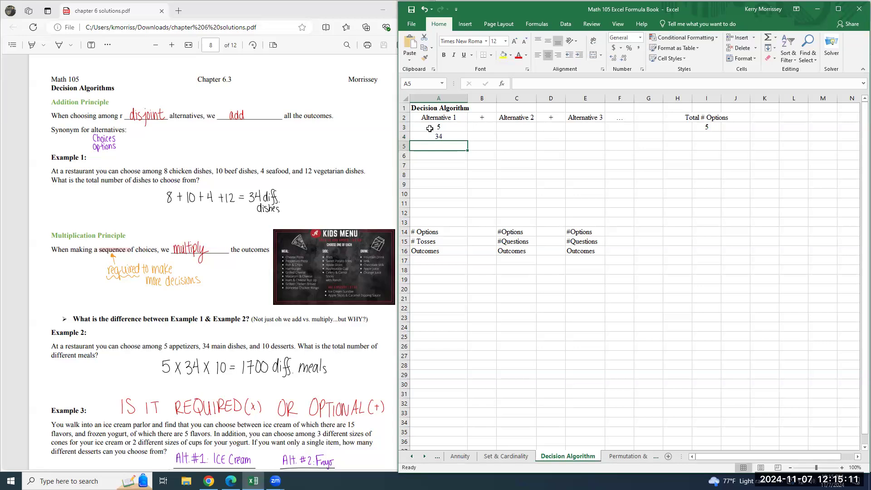
text(10)
key(Return)
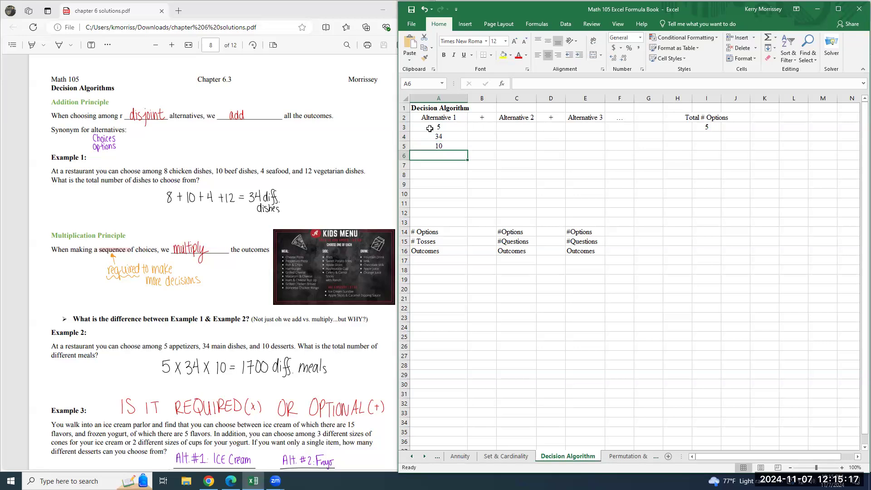
key(Down)
key(Down)
key(Down)
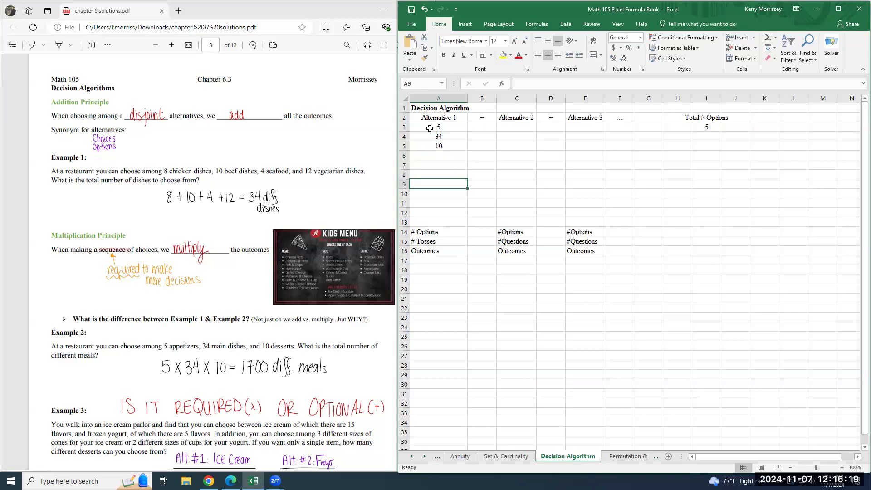
key(Right)
key(Right)
key(Right)
key(Right)
key(Right)
key(Right)
key(Right)
key(Right)
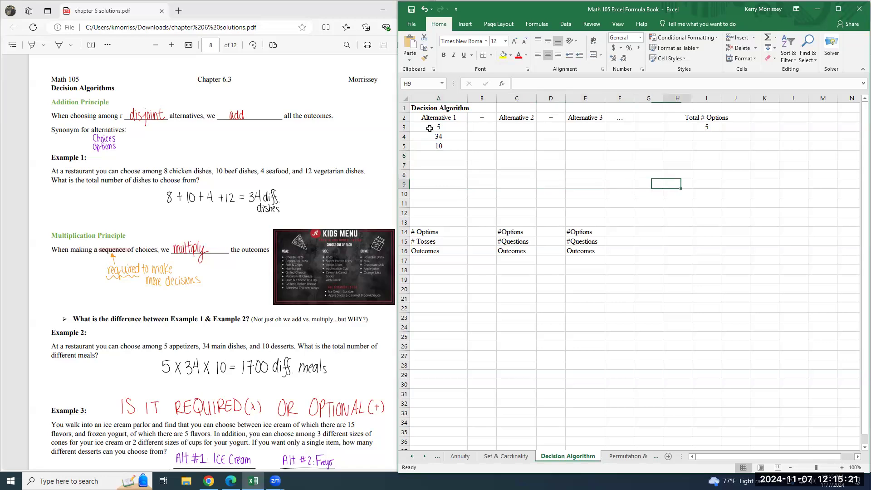
key(Left)
key(Left)
key(Left)
key(Left)
key(Left)
key(Left)
key(Left)
key(Left)
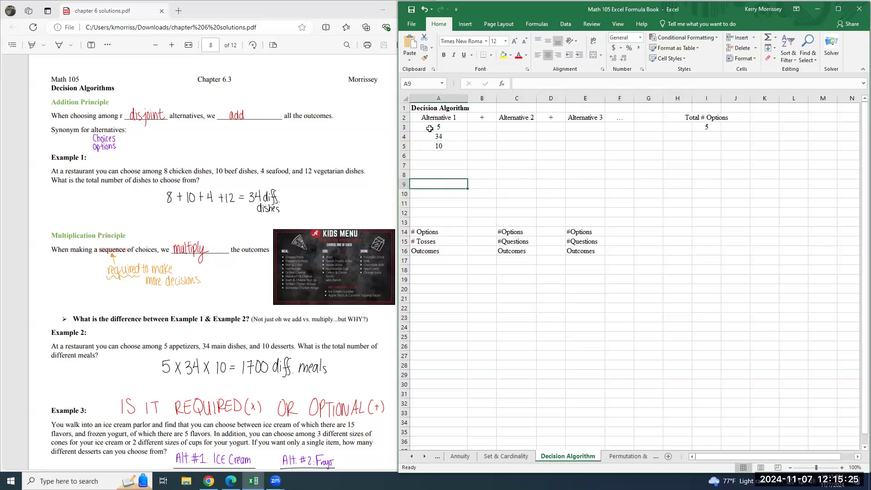
Step: Multiply the Alternative 1 values in A9 with a PRODUCT formula over A3:A7
text(=)
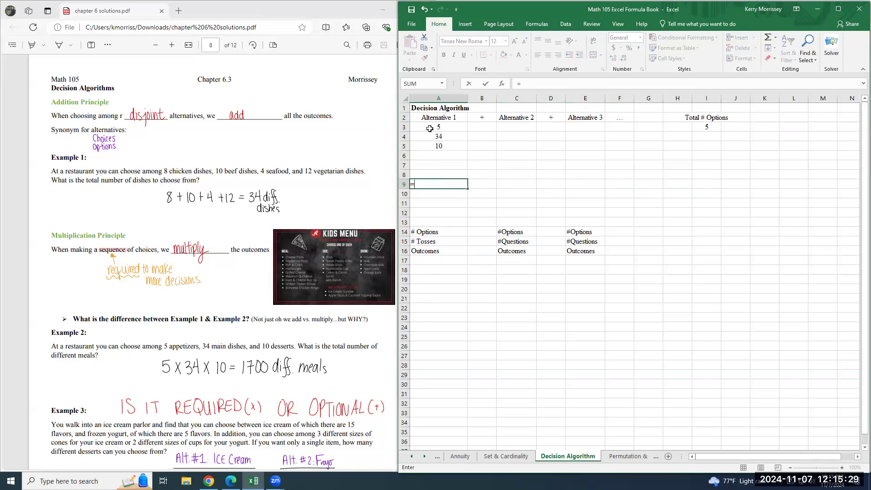
text(produ)
text(()
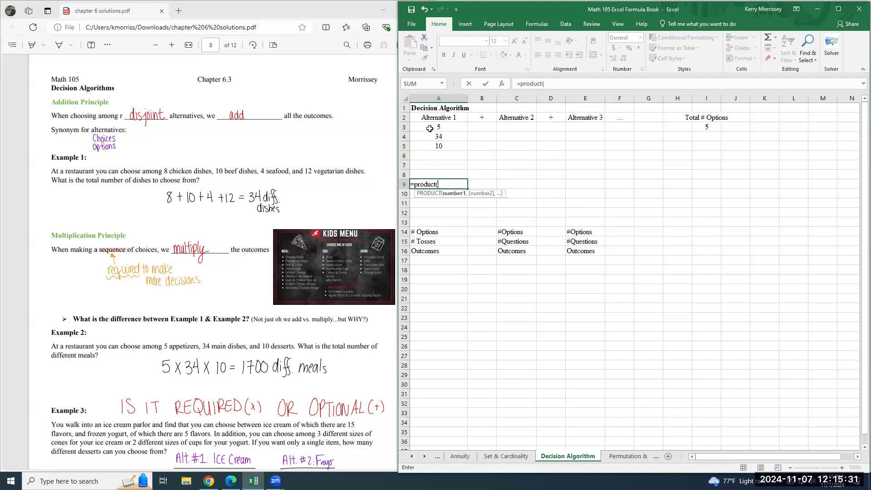
drag(451, 126, 447, 167)
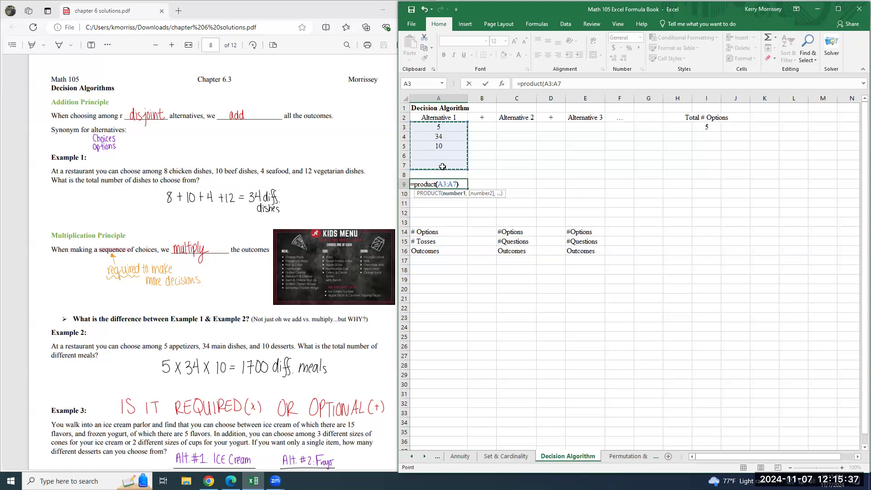
text())
key(Return)
key(Up)
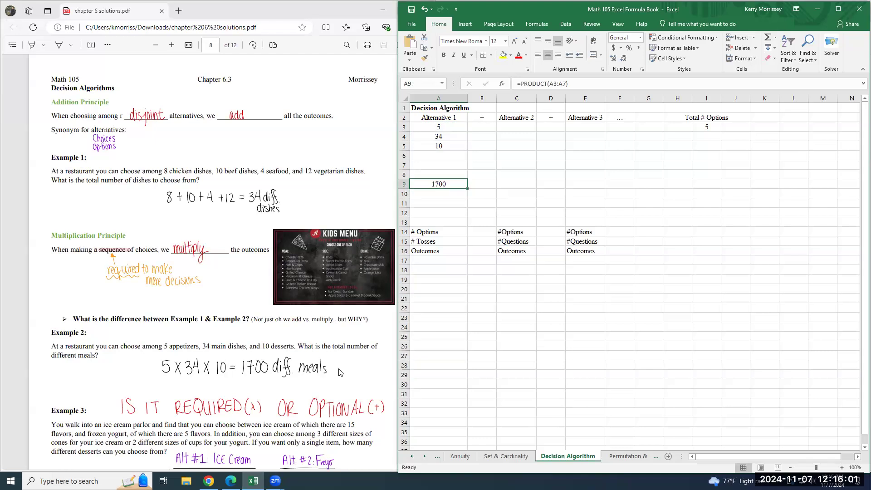
Step: Insert a blank column to the left of the Alternative 1 column on the Decision Algorithm sheet
scroll(204, 362, down, 2)
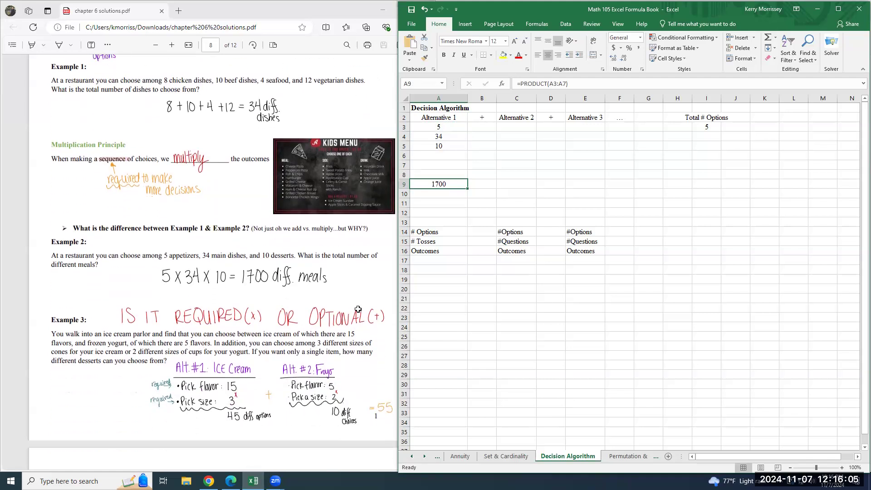
click(419, 96)
right_click(419, 96)
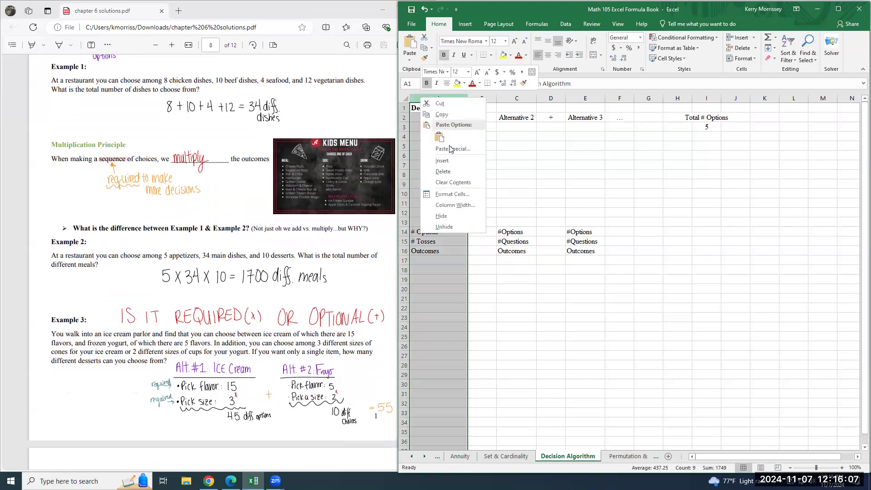
key(Escape)
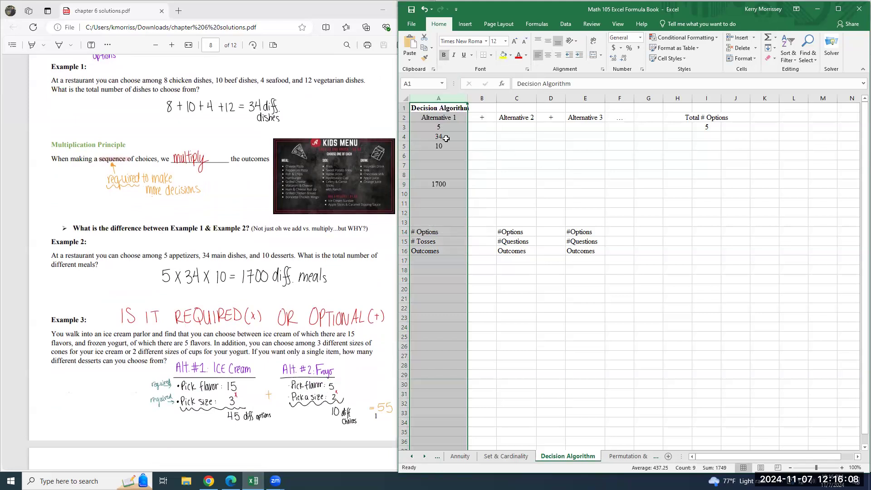
right_click(440, 99)
click(463, 162)
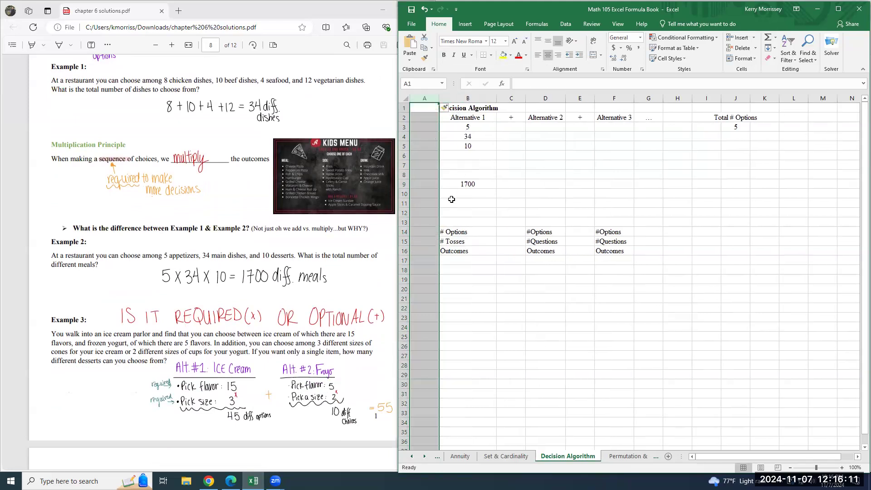
Step: Label the product row by entering "Options" in A9
click(431, 185)
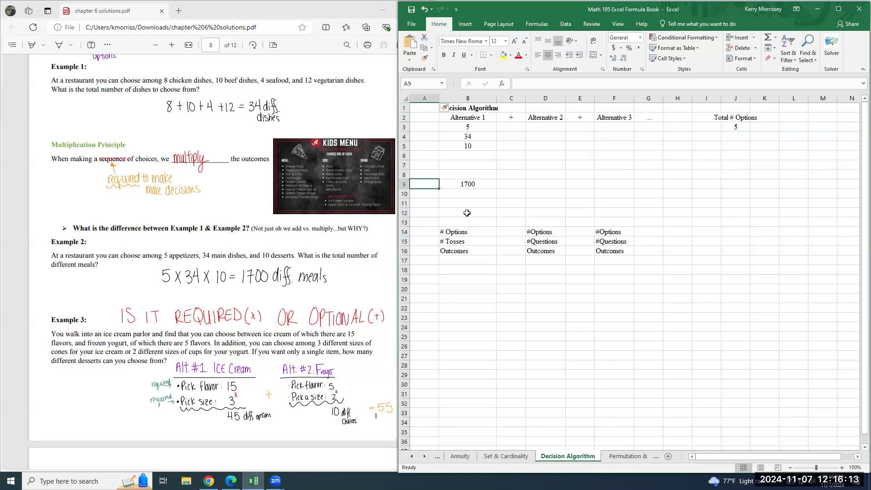
text(Optionas)
key(Tab)
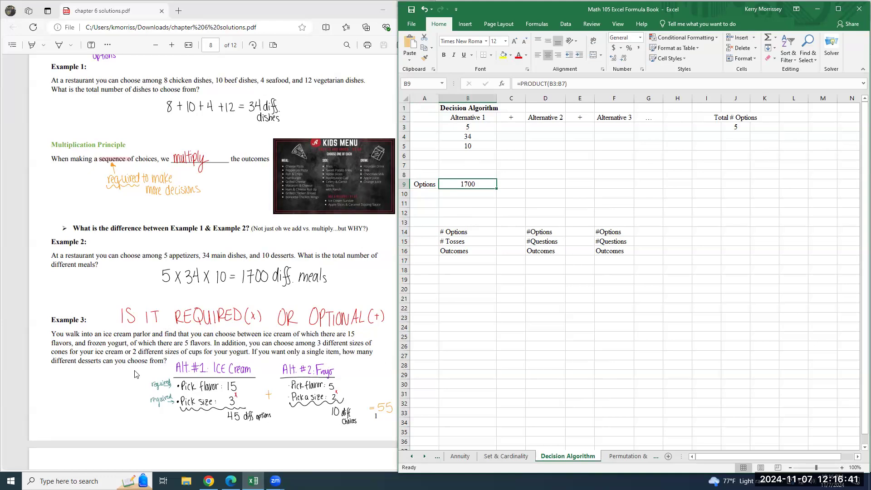
Step: Clear the Example 2 values from B3:B5 under Alternative 1
scroll(176, 382, up, 3)
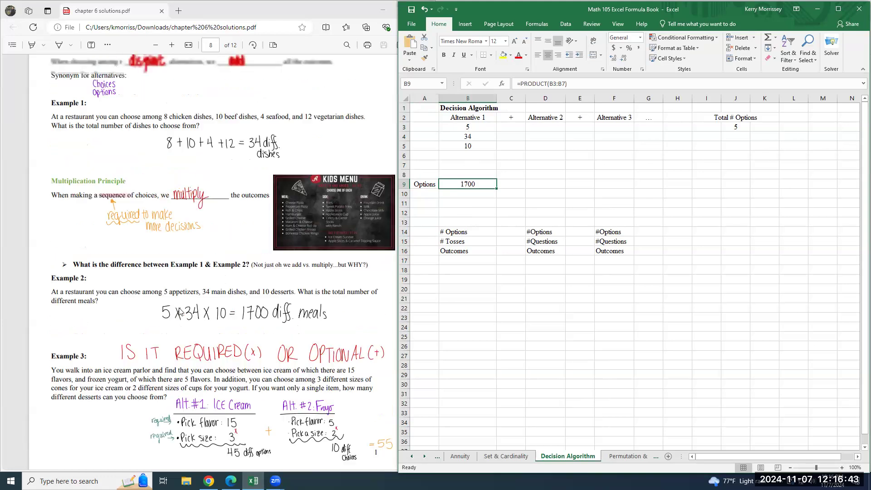
scroll(172, 365, down, 4)
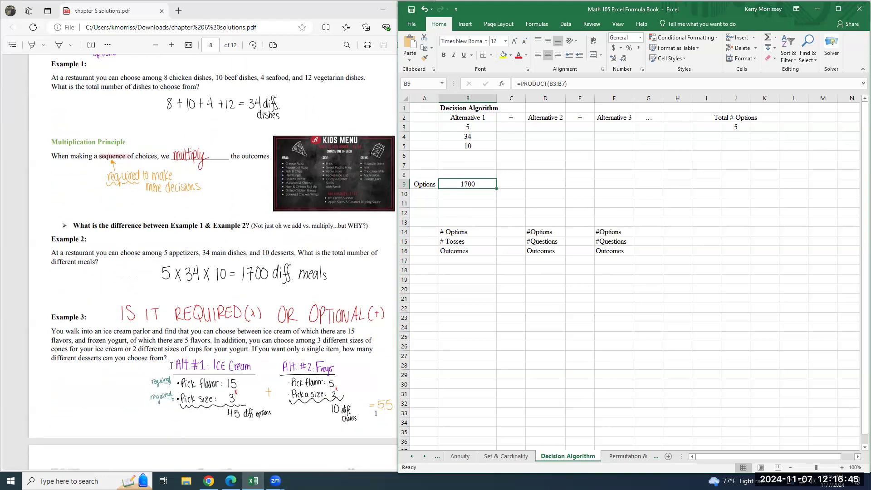
drag(482, 128, 486, 146)
key(Delete)
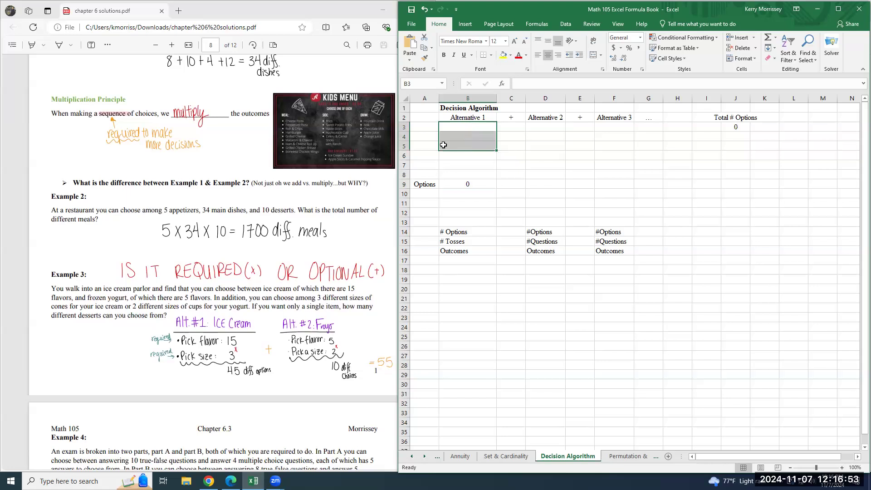
Step: Label the two Example 3 alternatives by entering "Ice Cream" in A3 and "Froyo" in C3
key(Left)
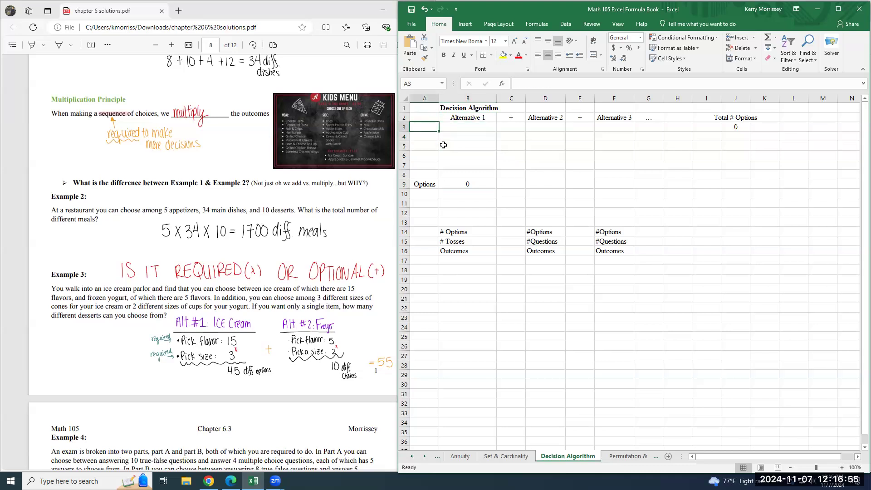
text(Ice Ceream)
key(Tab)
key(Tab)
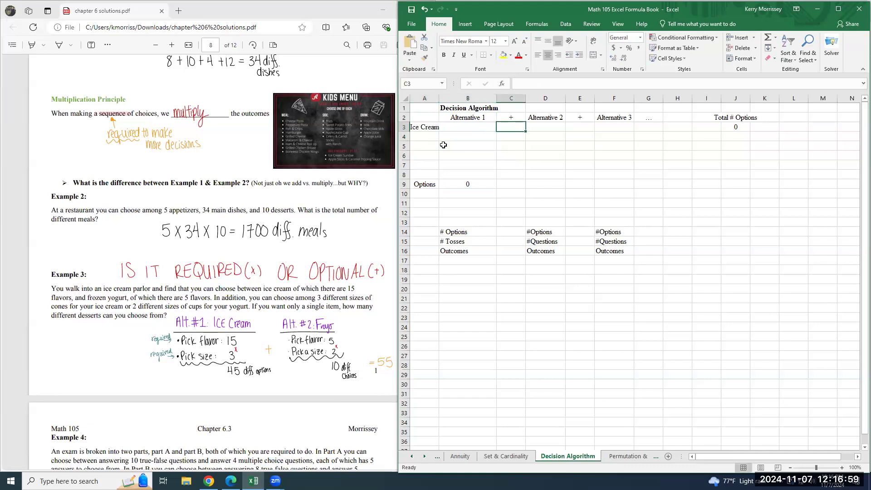
text(Froyo)
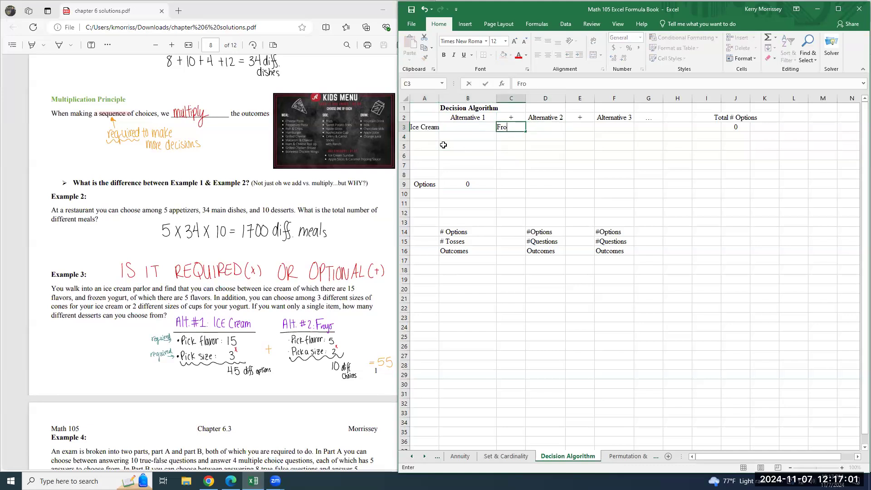
key(Return)
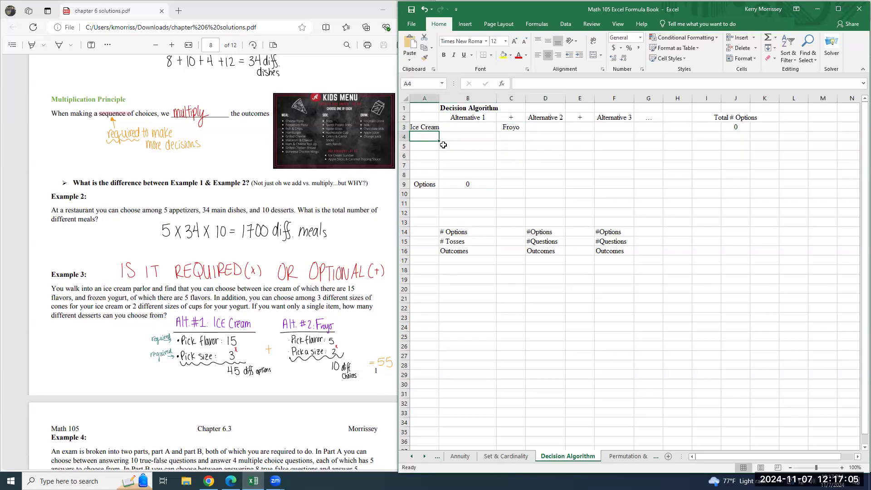
Step: Enter the ice cream choices 15 and 3 in B4:B5 under Alternative 1 and check the product in B9
key(Right)
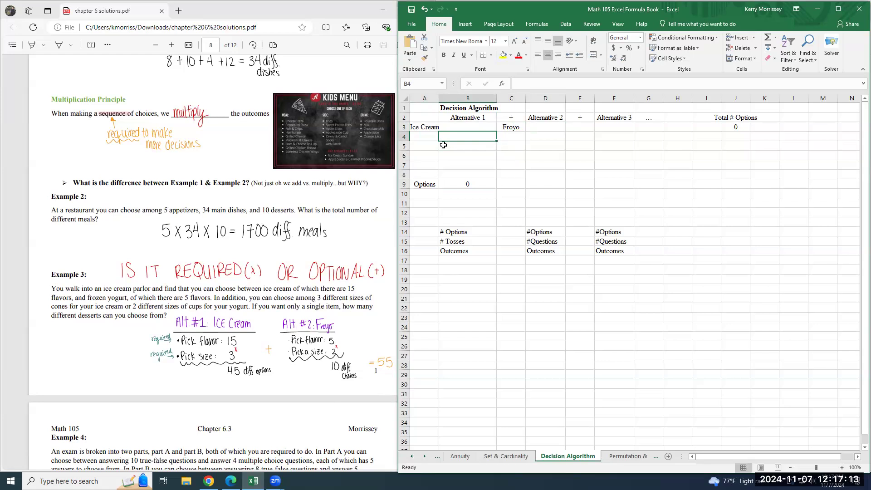
text(15)
key(Return)
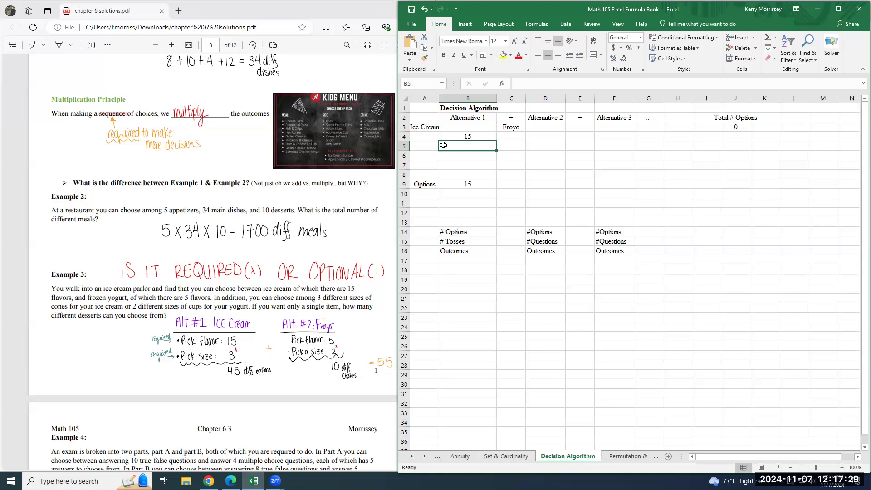
text(3)
key(Return)
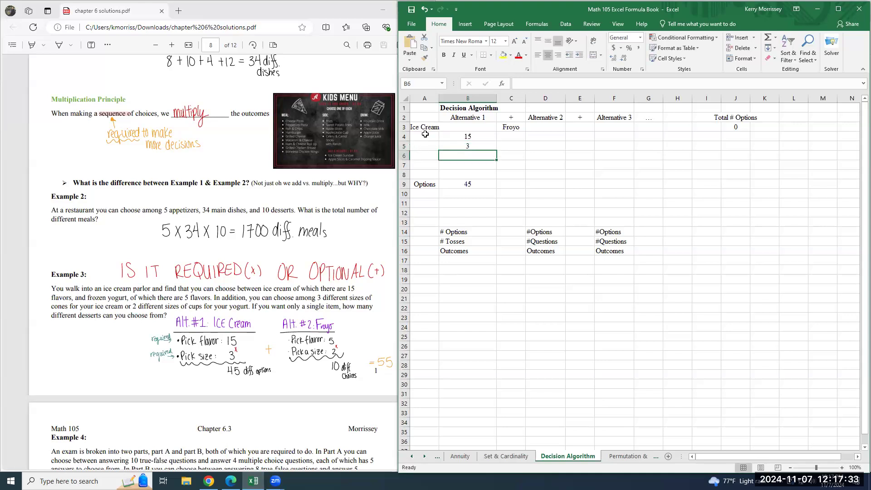
click(488, 136)
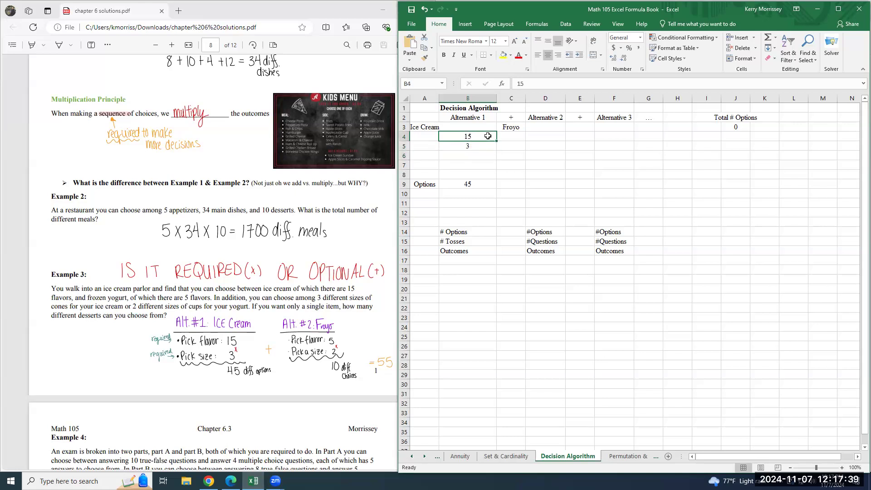
click(484, 149)
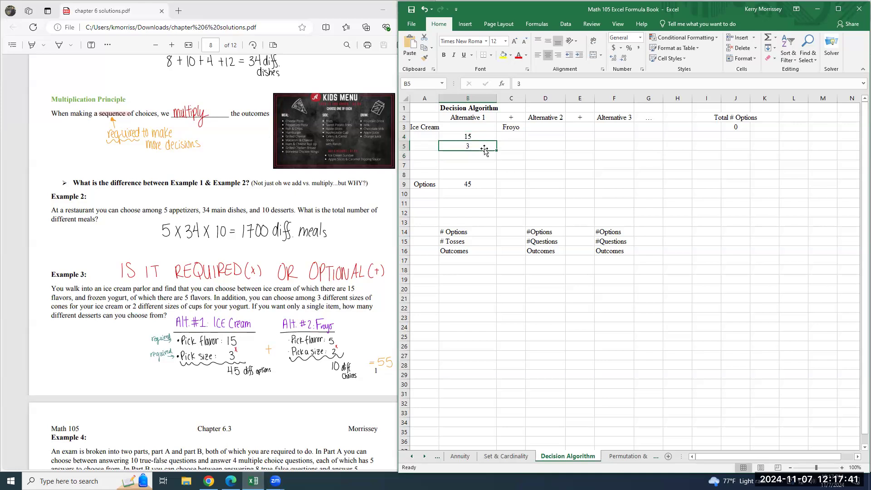
click(485, 183)
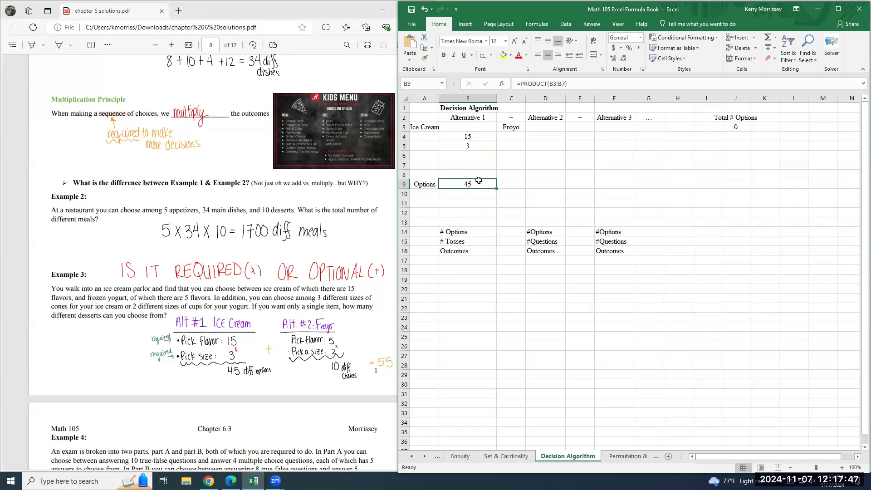
Step: Enter the froyo choices 5 and 2 in D4:D5 under Alternative 2
click(547, 135)
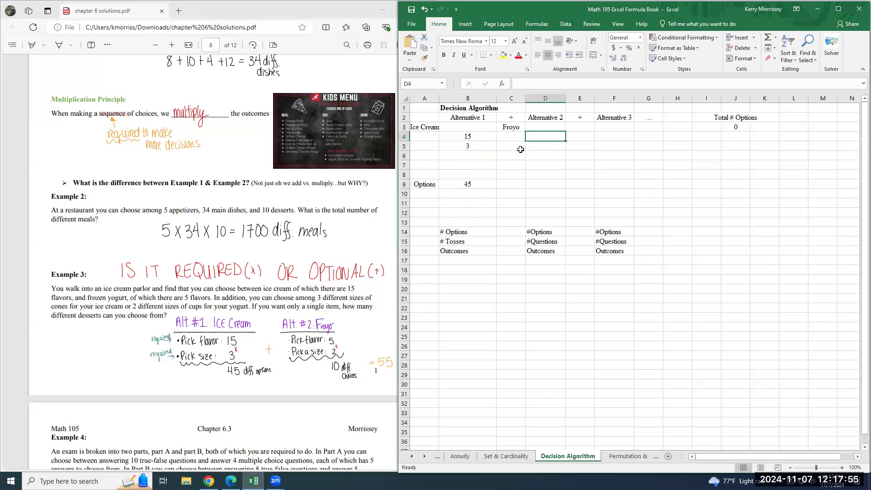
text(5)
key(Return)
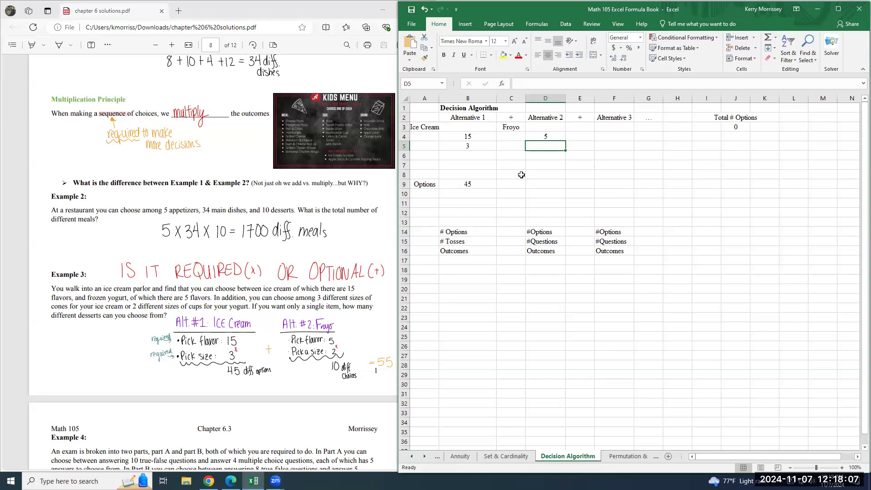
text(2)
key(Return)
Step: Multiply the Alternative 2 values in D9 with a PRODUCT formula over D3:D7
key(Down)
key(Down)
key(Down)
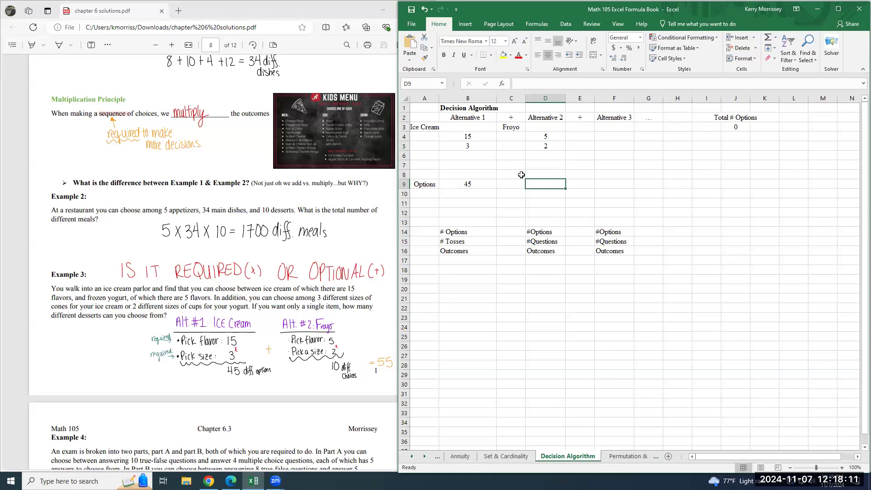
text(=)
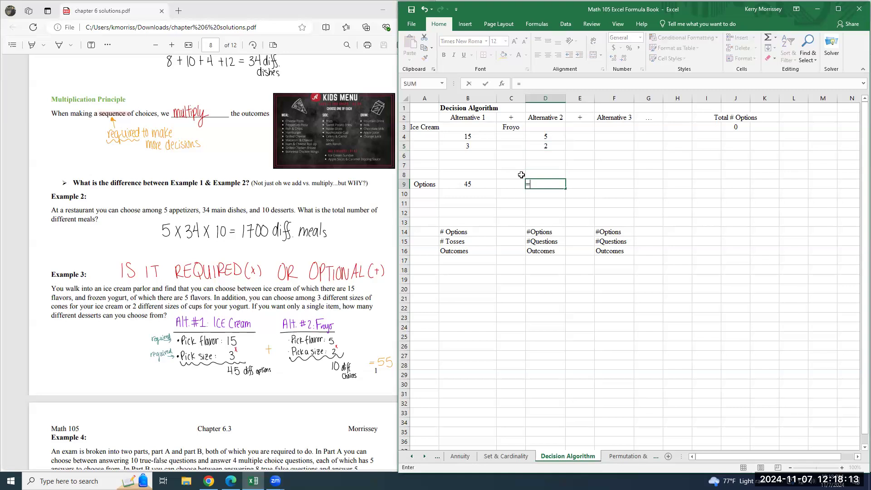
text(product()
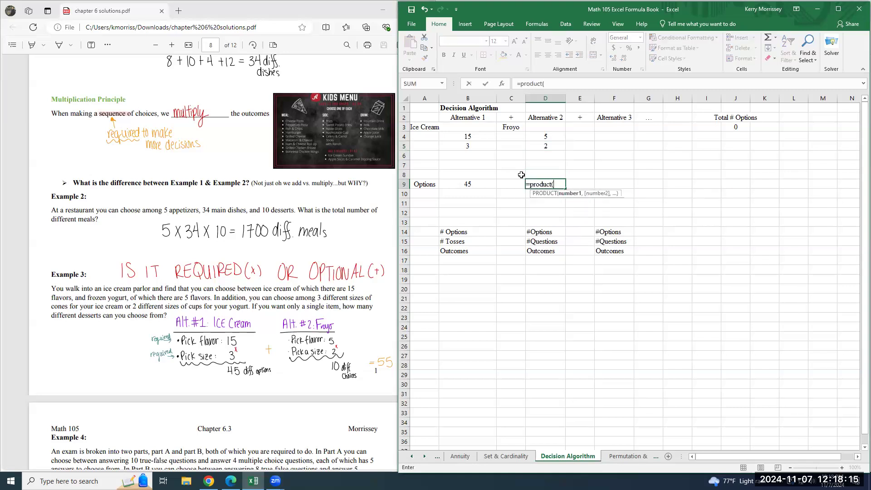
drag(546, 135, 547, 167)
drag(549, 126, 539, 163)
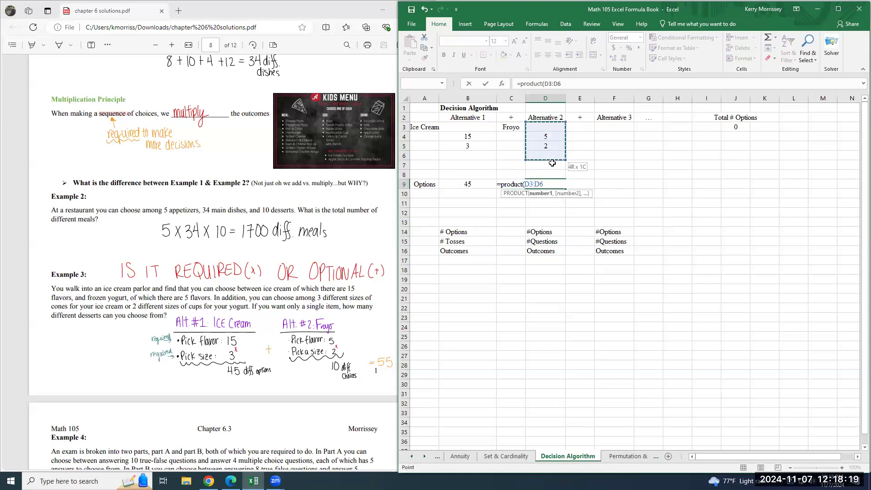
key(Return)
key(Up)
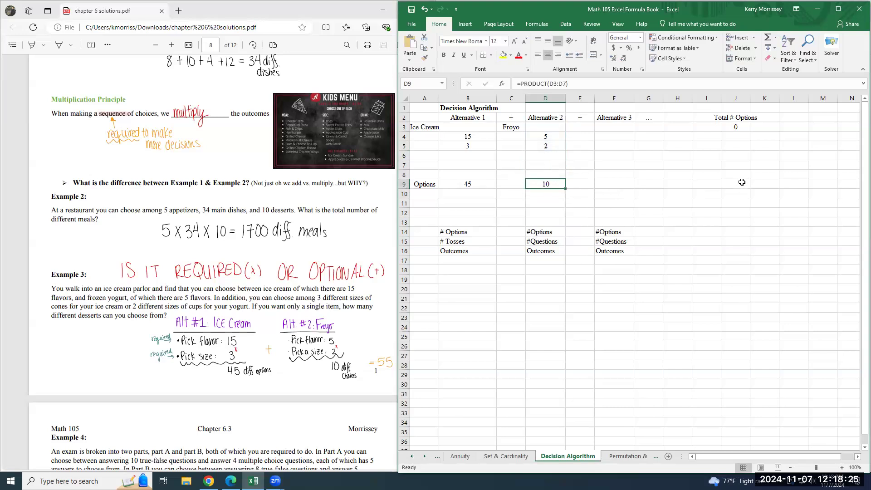
Step: Add up the alternatives' option counts in J9 with a SUM formula over B9:H9
click(742, 184)
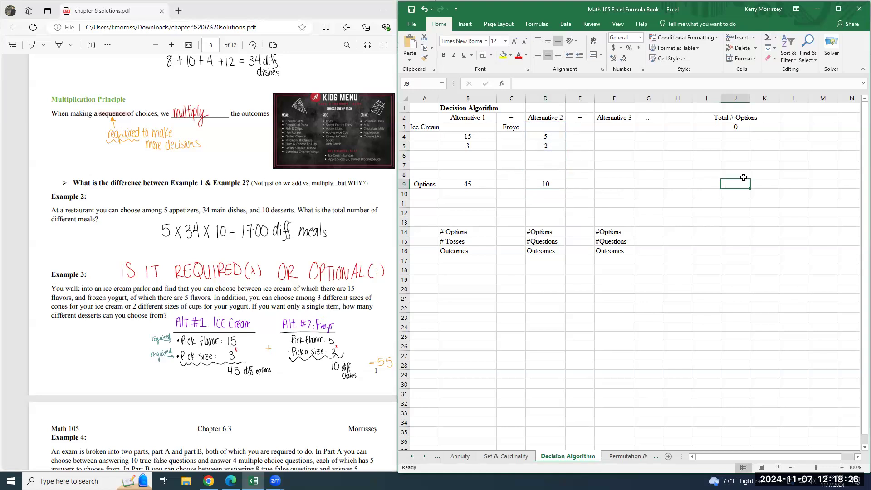
click(743, 128)
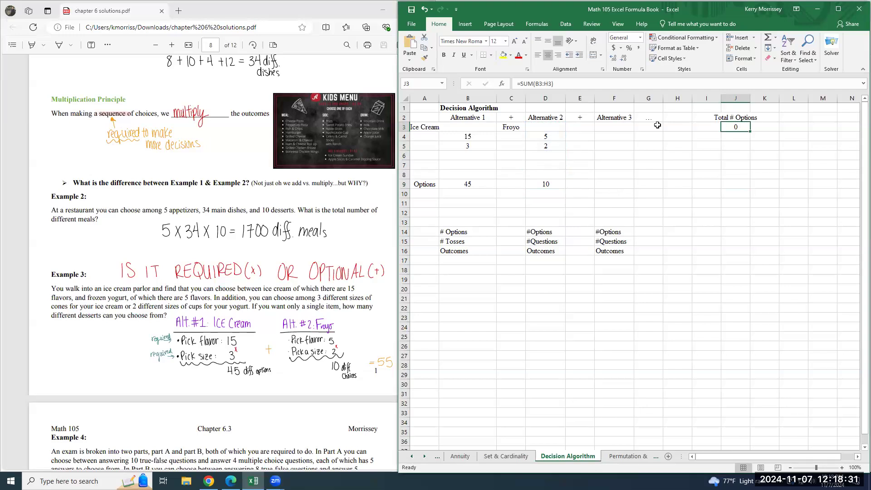
click(739, 181)
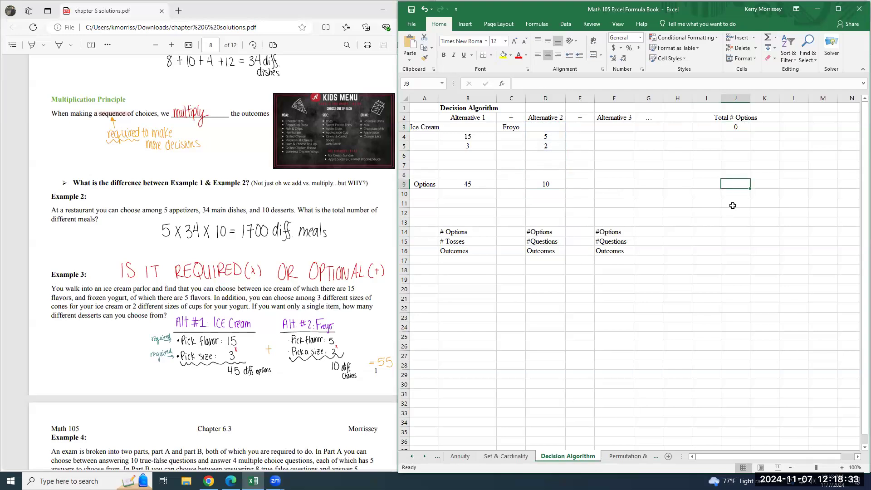
text(=sum()
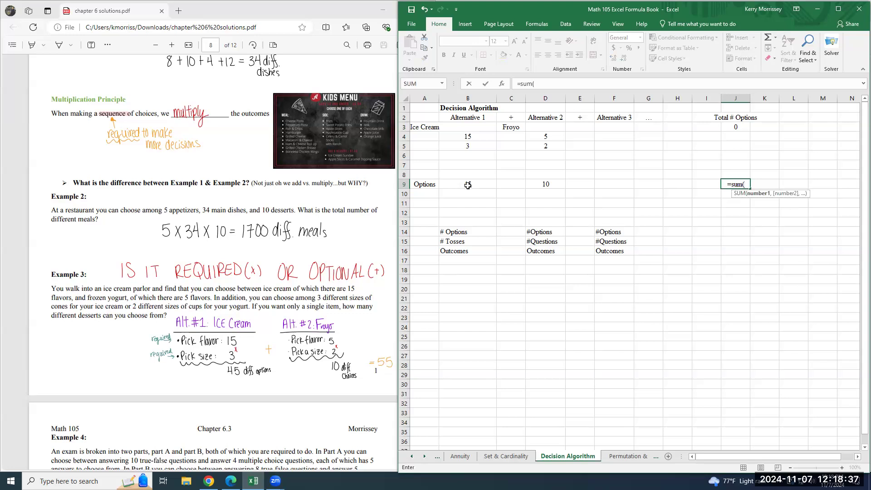
drag(469, 183, 603, 186)
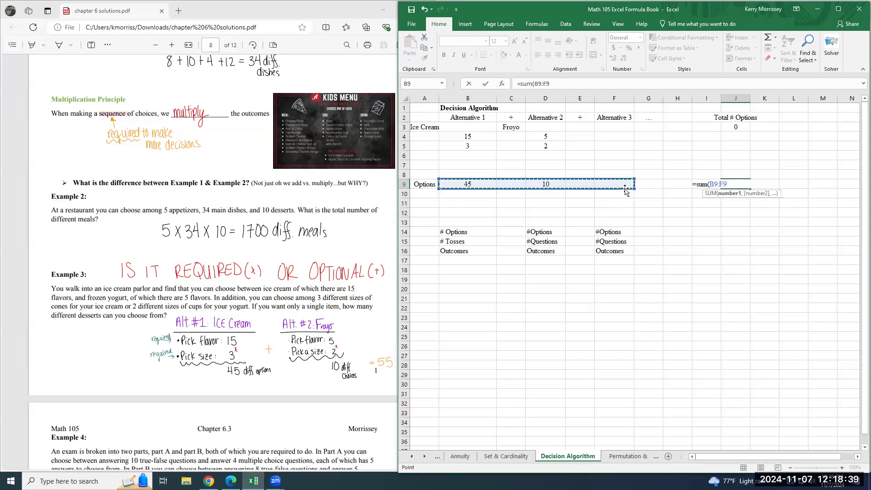
drag(467, 185, 687, 185)
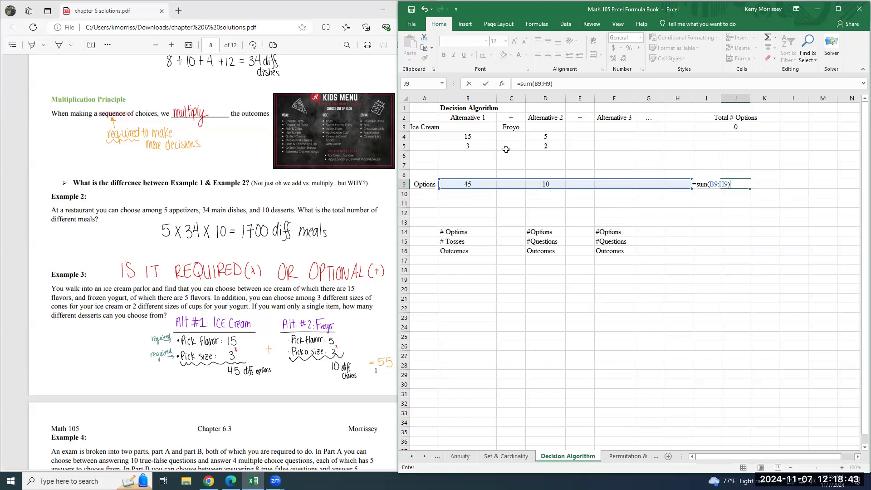
key(ctrl+Return)
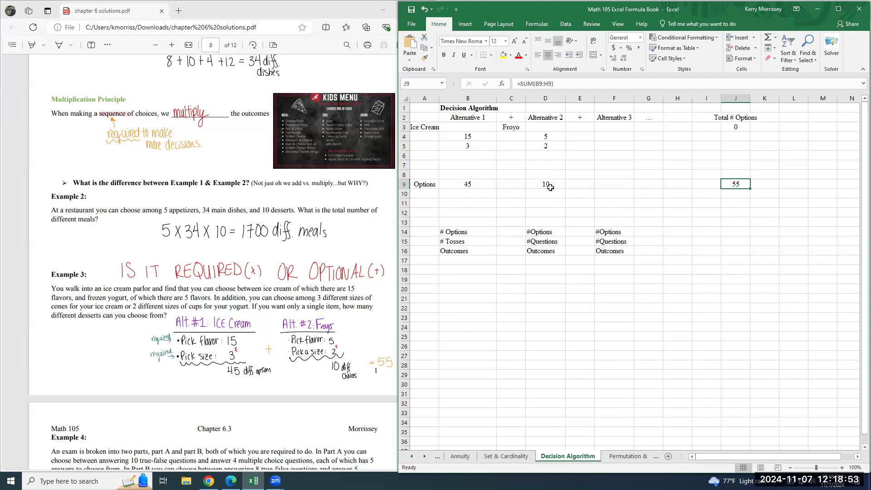
Step: Enter the heading Part a in B13 above the first block of option labels for the Example 4 exam problem
scroll(240, 341, down, 4)
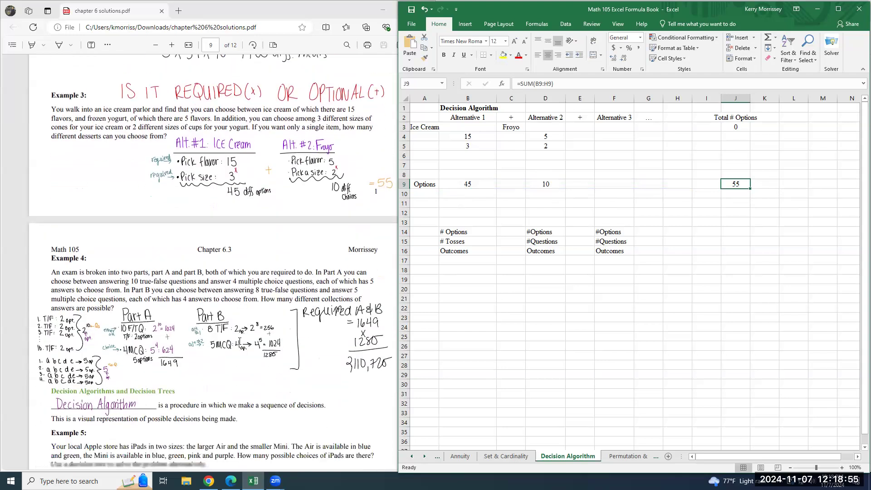
scroll(240, 342, down, 1)
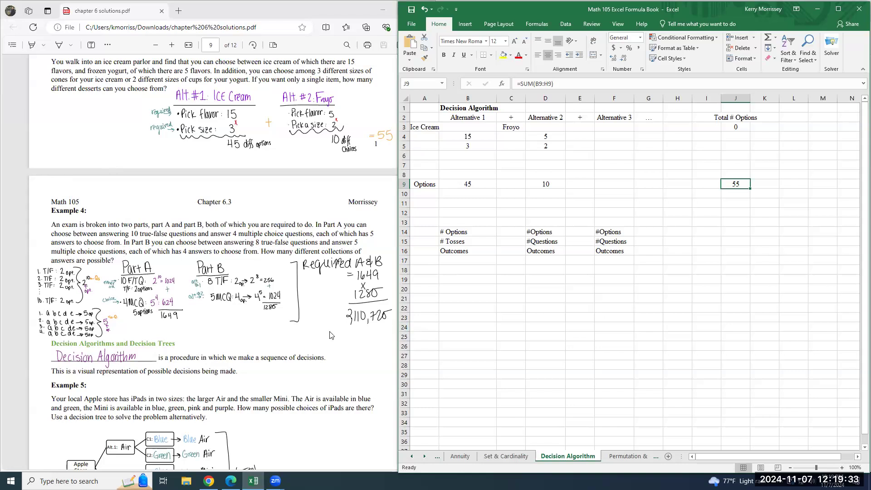
click(464, 221)
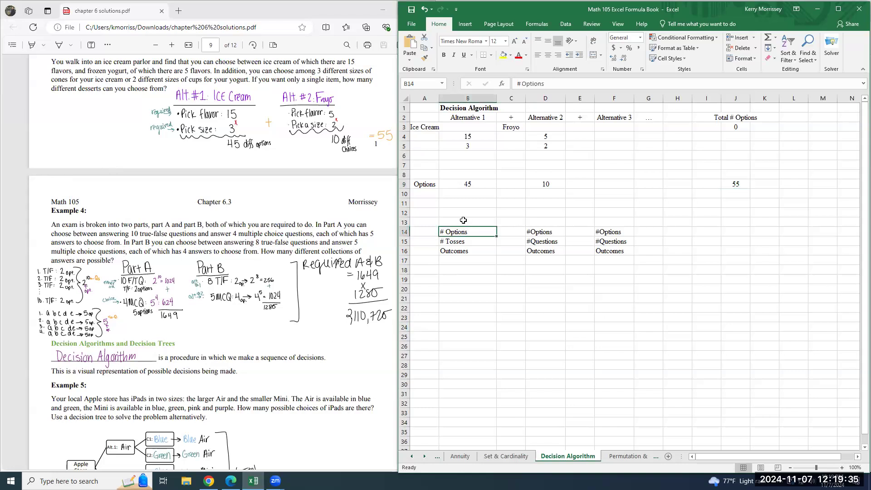
text(Part)
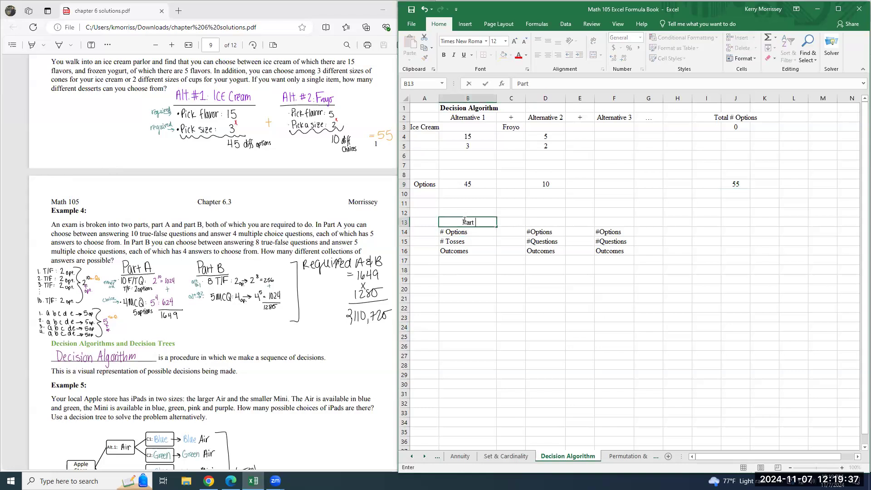
text( a)
key(Tab)
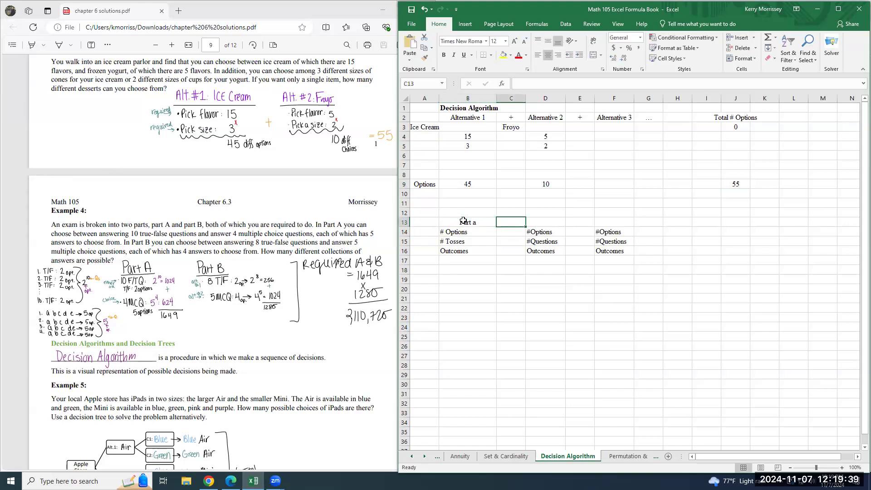
Step: Capitalize the heading in B13 so it reads Part A
click(463, 220)
click(538, 86)
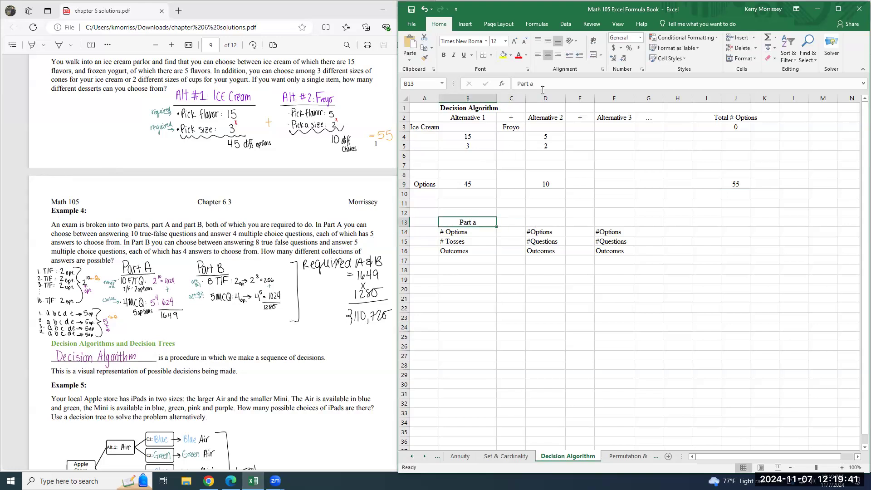
key(BackSpace)
text(a)
key(Return)
key(Up)
key(alt+h)
key(a)
key(c)
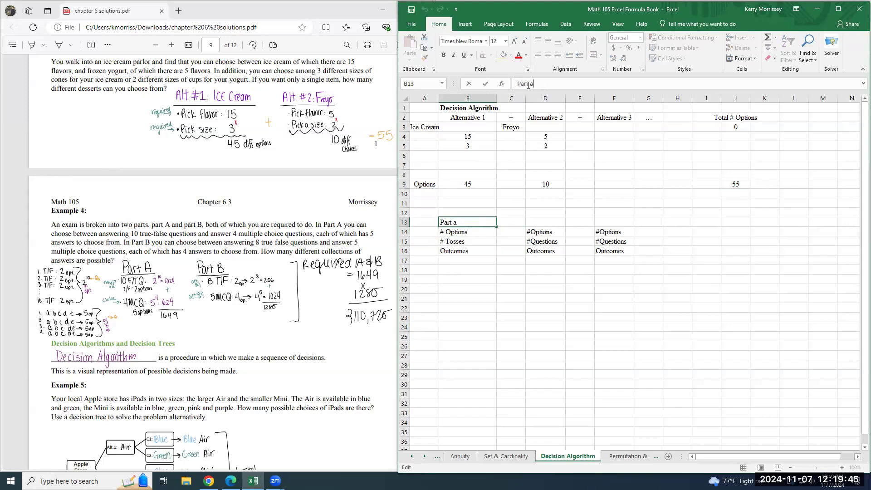
key(Down)
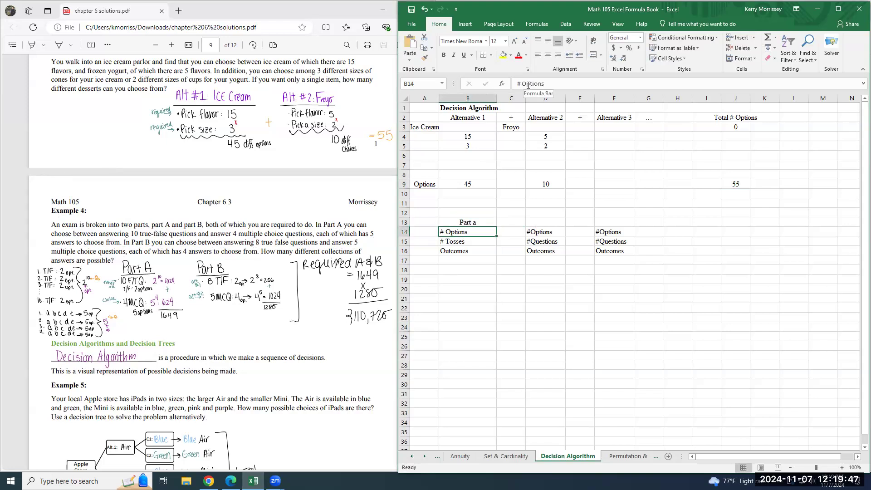
key(Up)
click(548, 84)
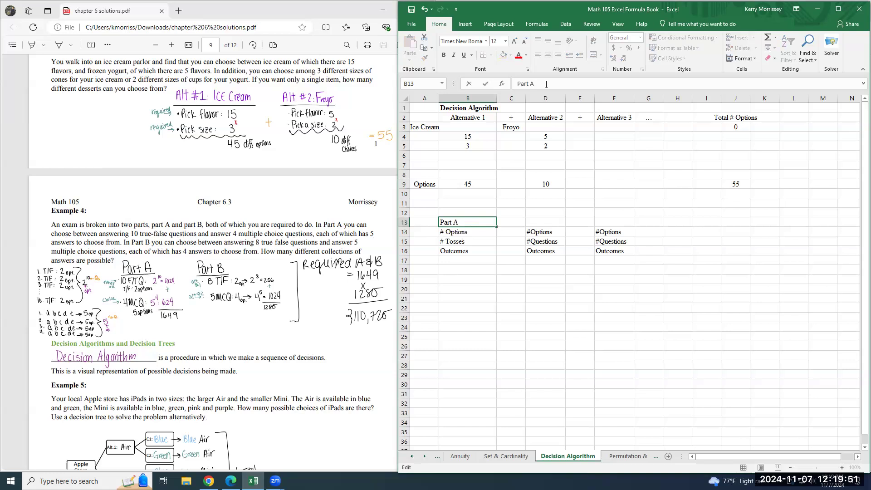
Step: Enter the headings Part B in D13 and Part C in F13 above the other two blocks
click(554, 223)
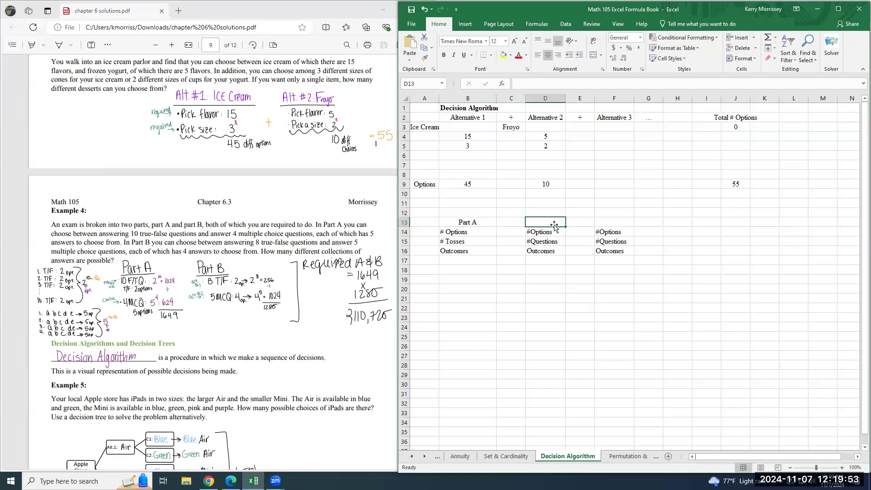
text(Part B)
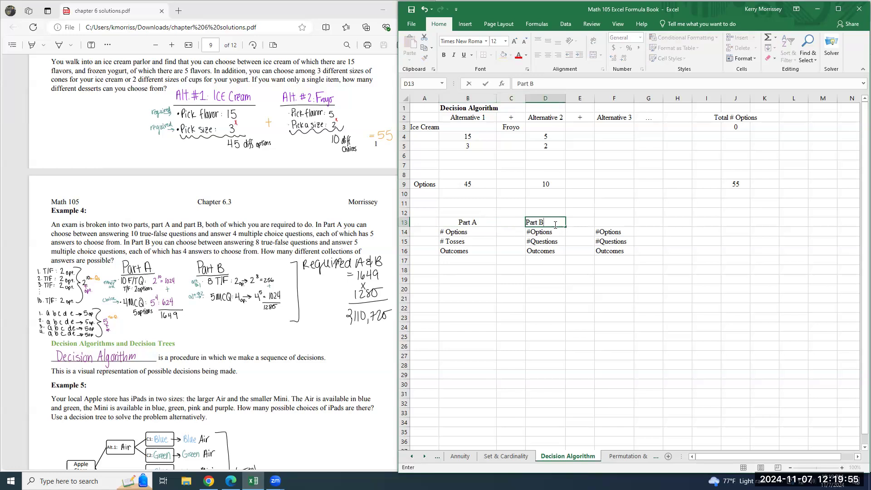
click(624, 221)
text(Part C)
key(Return)
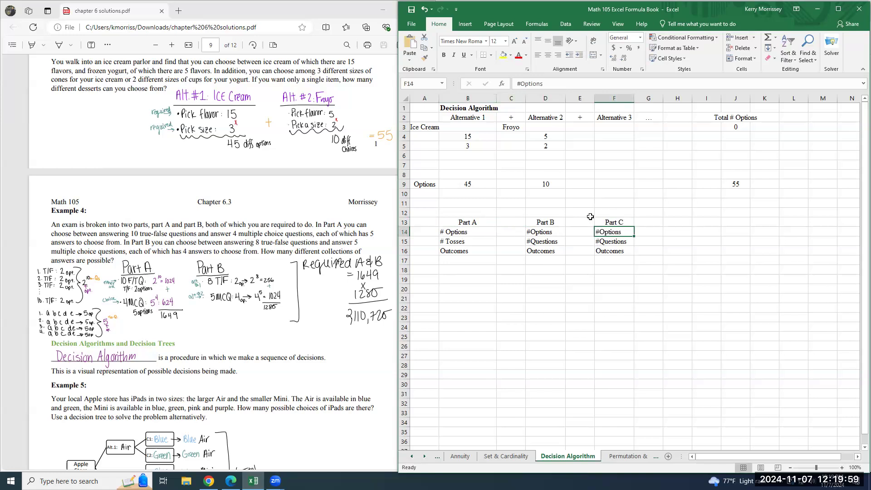
Step: List the question labels Q1 to Q4 in B21:B24 as a scratch table below the blocks
click(510, 232)
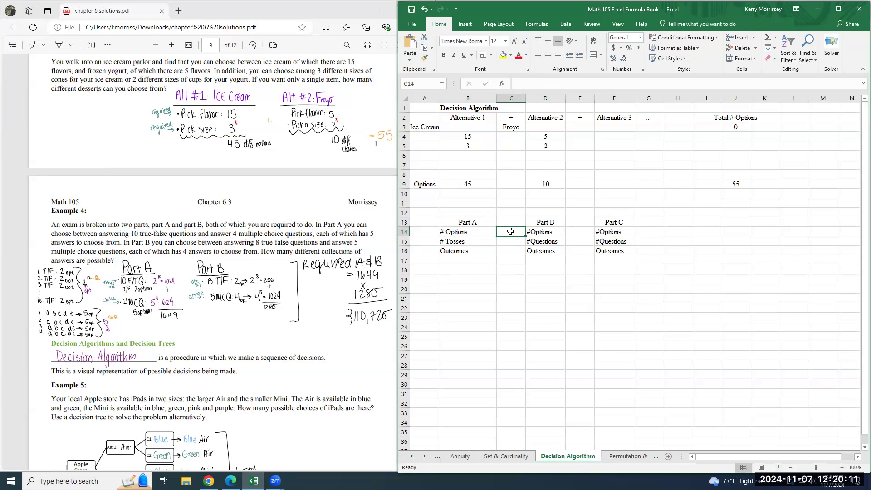
click(459, 296)
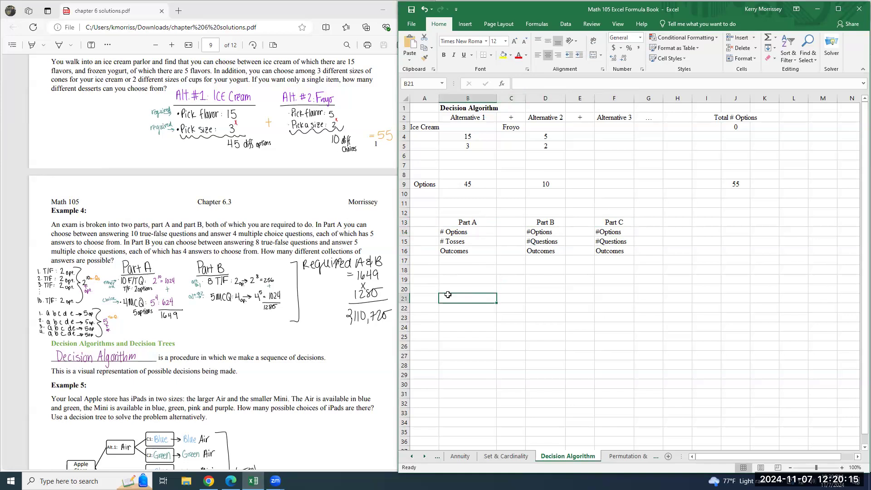
text(Q)
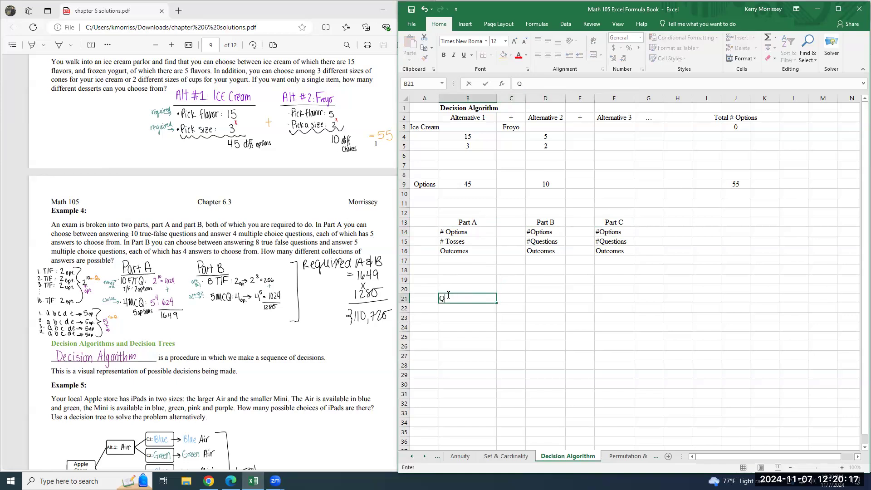
text(1)
key(Return)
text(Q2)
key(Return)
text(Q3)
key(Return)
text(Q4)
Step: Fill in the Q1 row with T in C21, F in D21 and 2 in E21
key(Up)
key(Up)
key(Up)
key(Right)
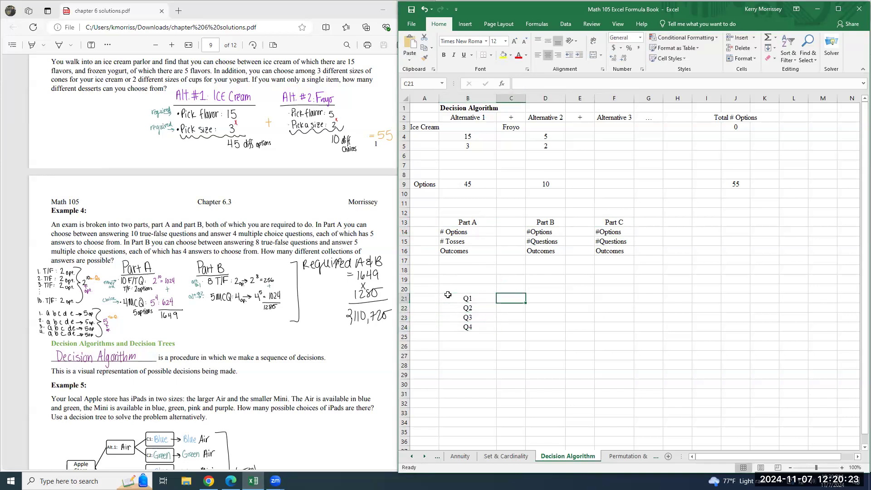
text(T)
key(Tab)
text(F)
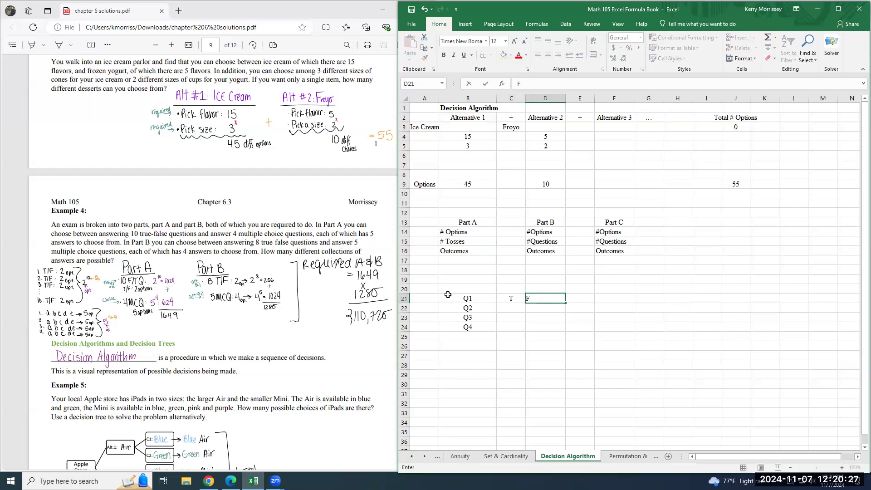
key(Tab)
text(2)
key(Return)
Step: Fill in the Q2 and Q3 rows in C22:E23 with T, F and 2
text(T)
key(Tab)
text(F)
key(Tab)
text(2)
key(Return)
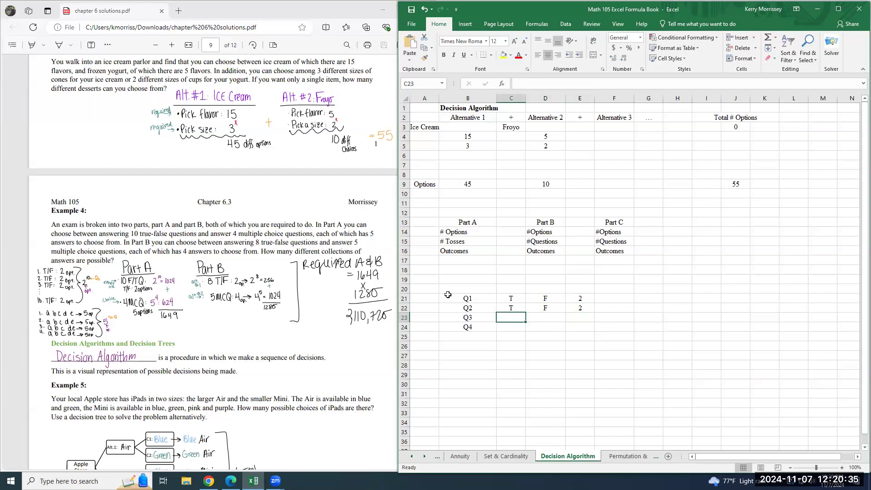
text(T)
key(Tab)
text(F)
key(Tab)
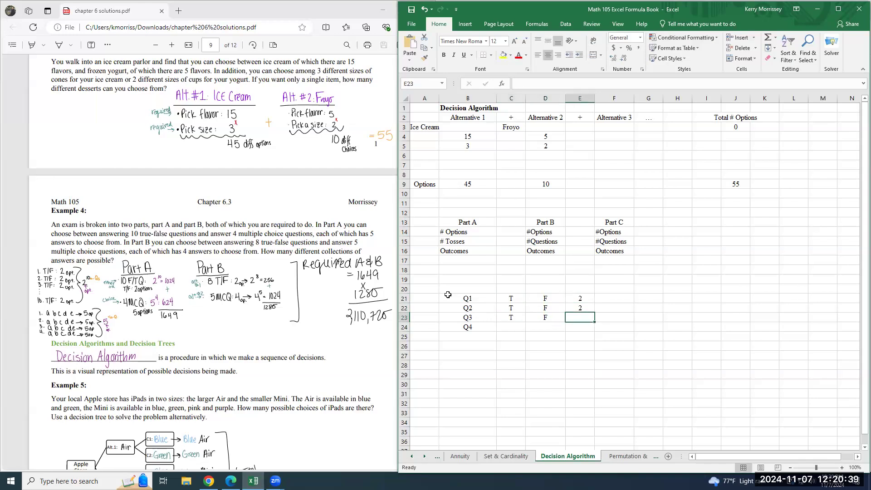
text(2)
Step: Add Q10 in B25, an ellipsis in E24 and 2 in E25 to close the scratch table
key(Down)
key(Down)
key(Left)
key(Left)
key(Left)
text(Q1)
key(Right)
key(Right)
key(Right)
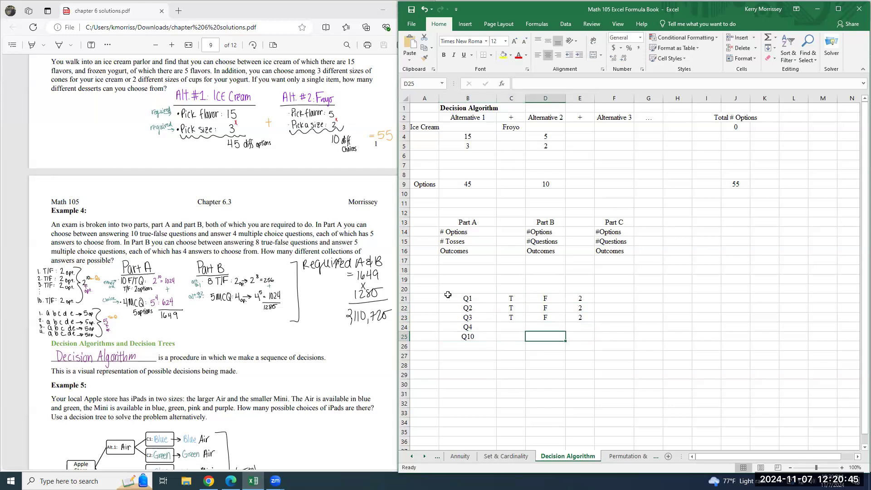
key(Up)
text(...)
key(Return)
text(2)
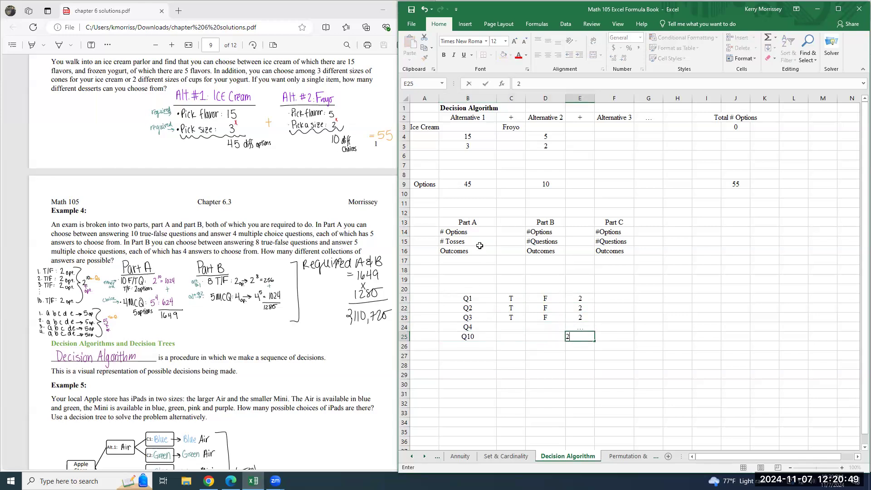
Step: Set the number of options for Part A to 2 in C14
click(512, 230)
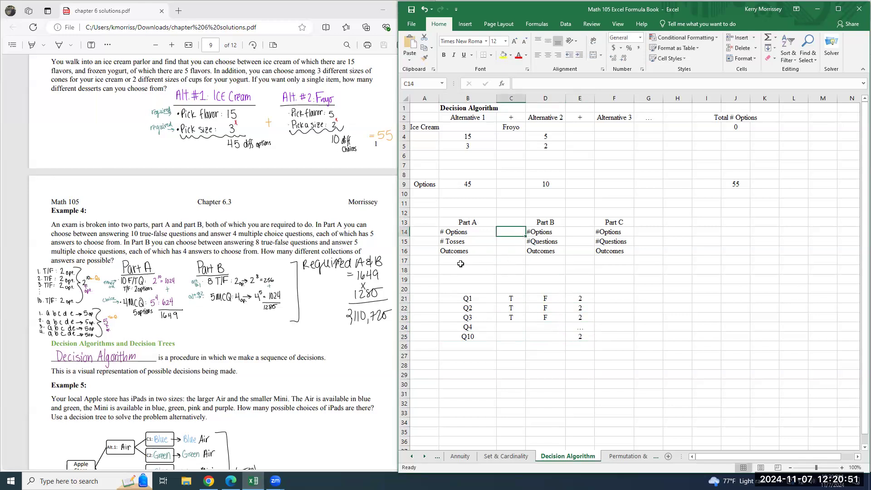
text(2)
key(Return)
key(Up)
key(Left)
key(Left)
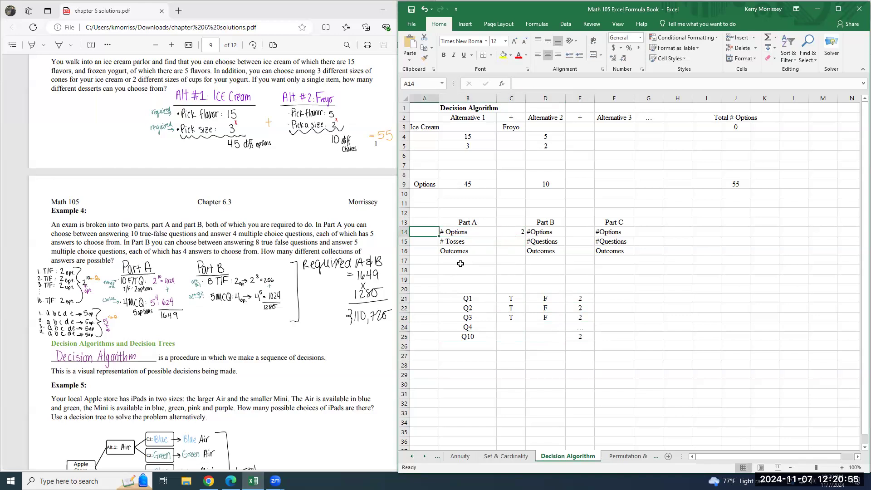
Step: Replace the # Tosses label in B15 with #Questions and enter 10 in C15
key(Down)
key(Right)
key(Right)
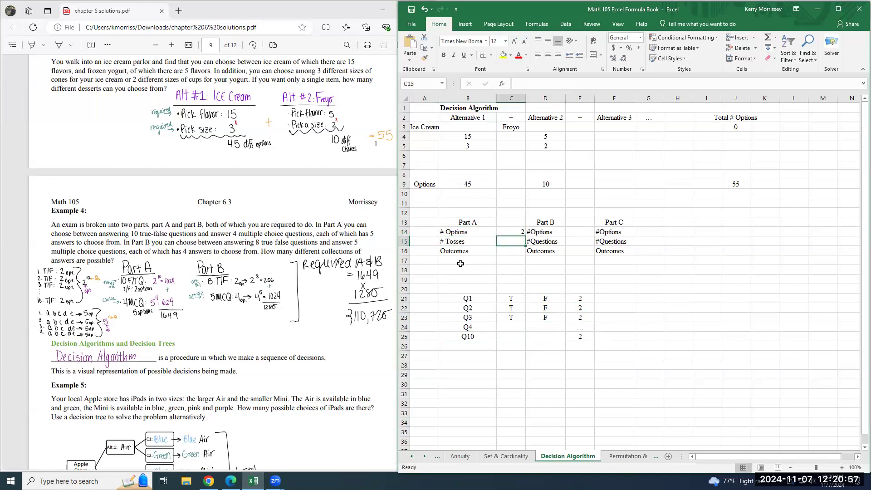
key(Left)
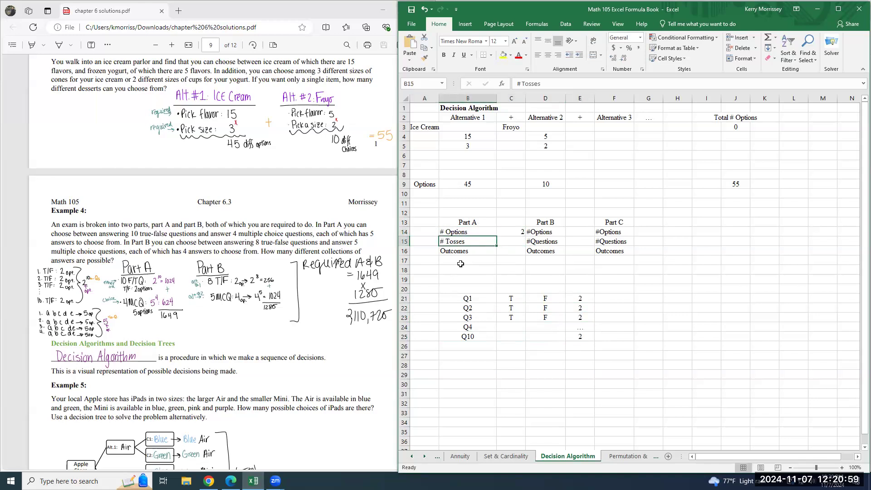
text(#Questions)
key(Tab)
text(10)
key(Return)
Step: Calculate the Part A outcomes in C16 with the formula =C14^C15
text(=)
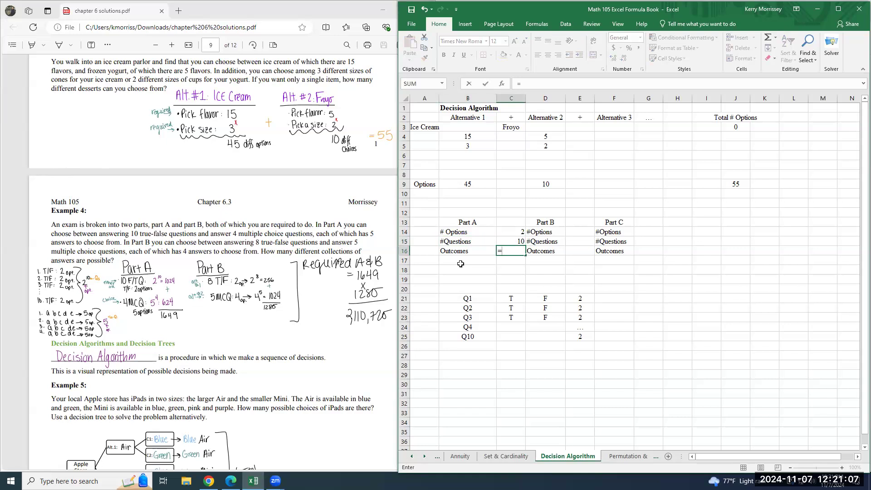
click(514, 232)
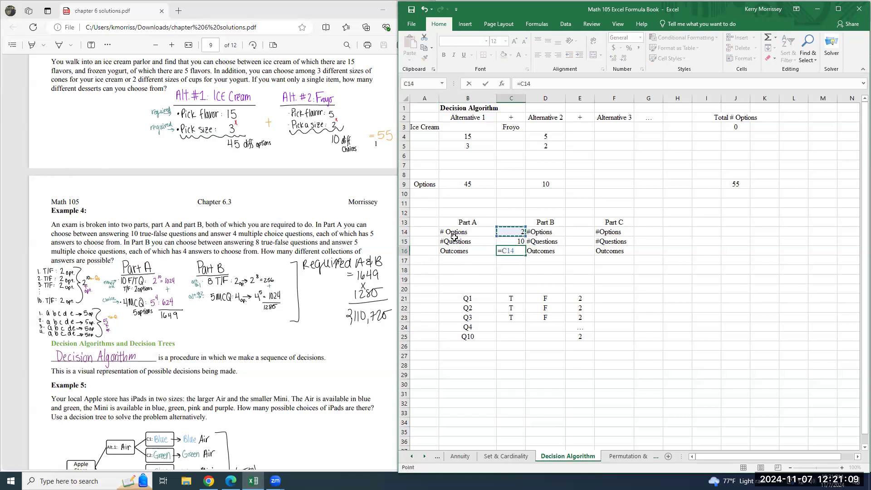
text(^)
click(505, 241)
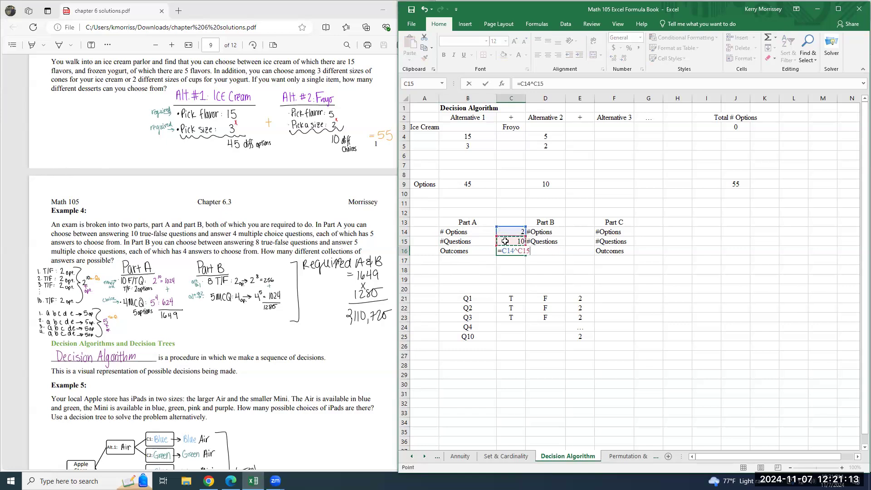
key(Return)
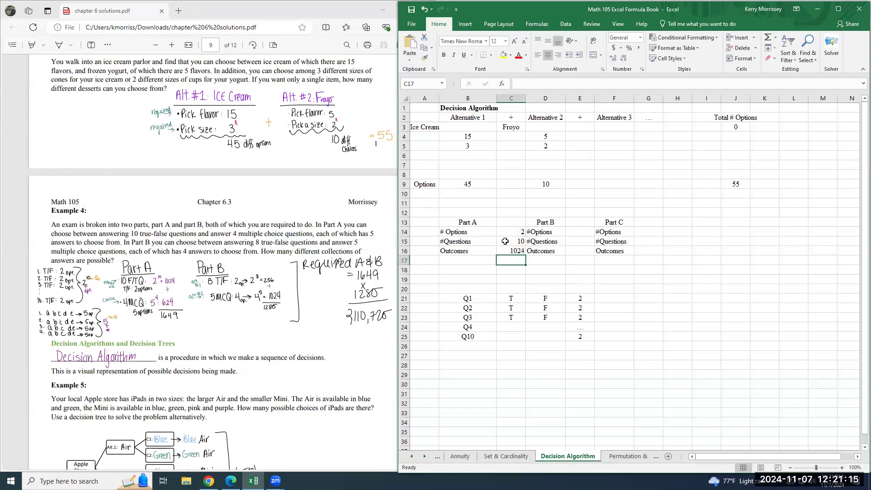
text(=2)
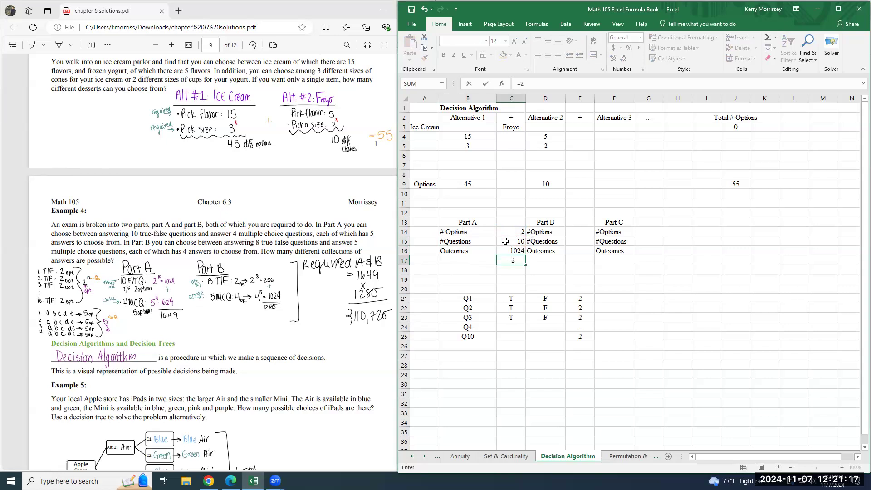
text(*2*2*2*2)
key(BackSpace)
key(BackSpace)
key(BackSpace)
key(BackSpace)
key(BackSpace)
key(BackSpace)
key(BackSpace)
key(BackSpace)
key(BackSpace)
key(BackSpace)
key(Return)
key(Up)
key(Up)
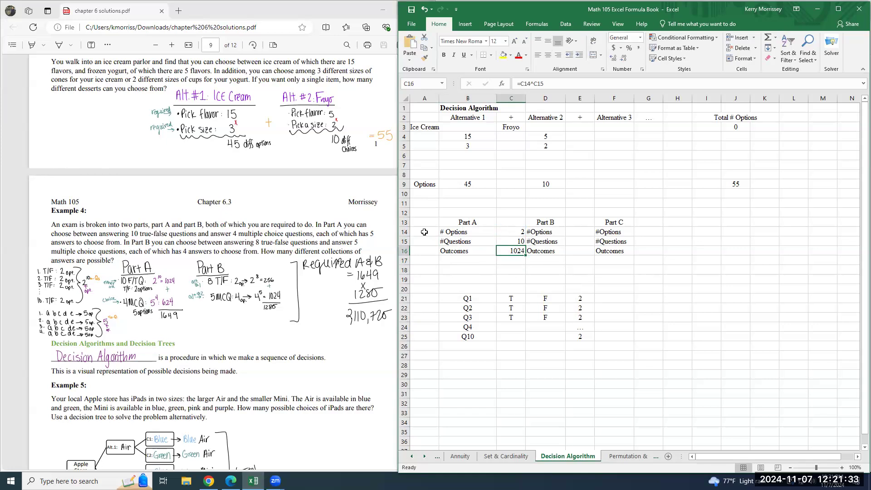
Step: Label the first Part A block T/F in A14
click(424, 231)
text(T/F)
key(Return)
key(Return)
key(Return)
key(Return)
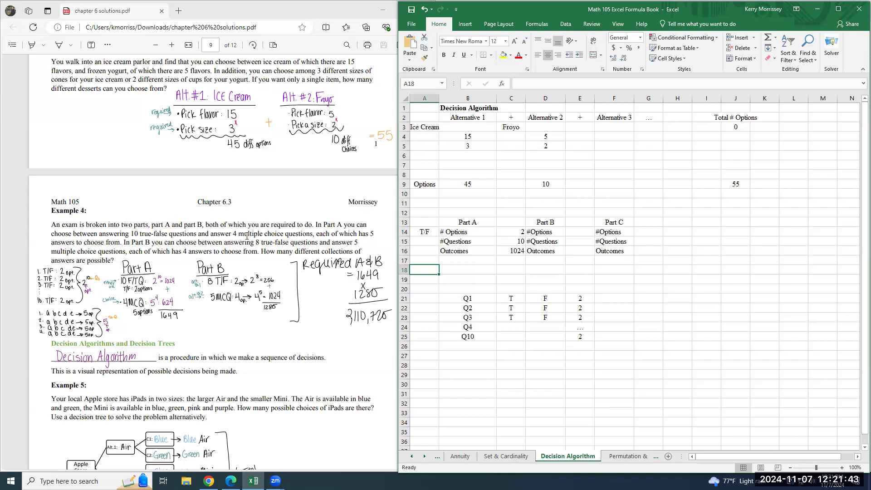
Step: Clear the scratch question table in B21:E26
drag(511, 308, 545, 336)
drag(467, 301, 587, 347)
key(Delete)
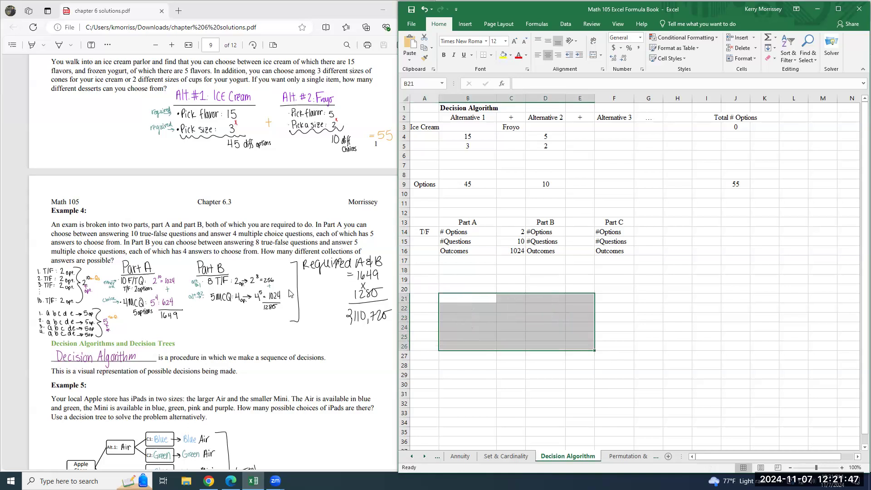
Step: Copy the Part A true/false block B14:C16 with its values and formula to a second block starting at B18
click(474, 272)
drag(462, 232, 511, 251)
key(ctrl+c)
click(462, 273)
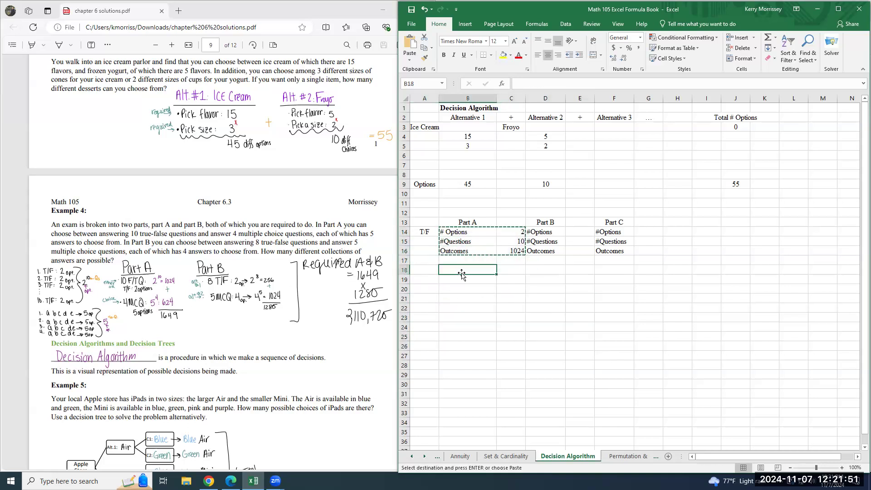
key(ctrl+v)
click(424, 270)
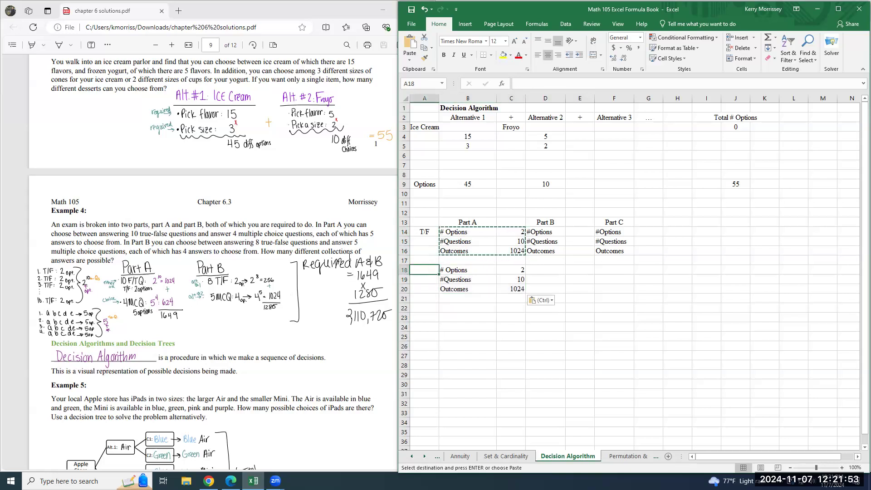
Step: Label the second Part A block M/C in A18
text(M/C)
key(Tab)
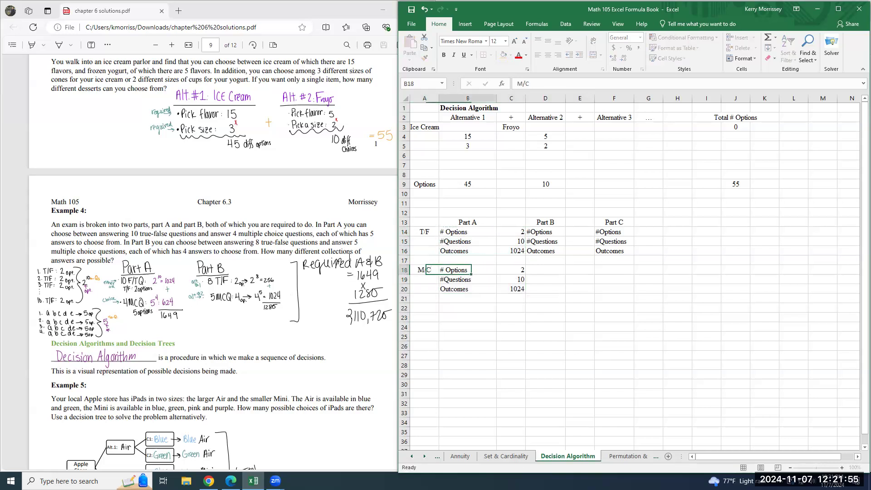
key(Tab)
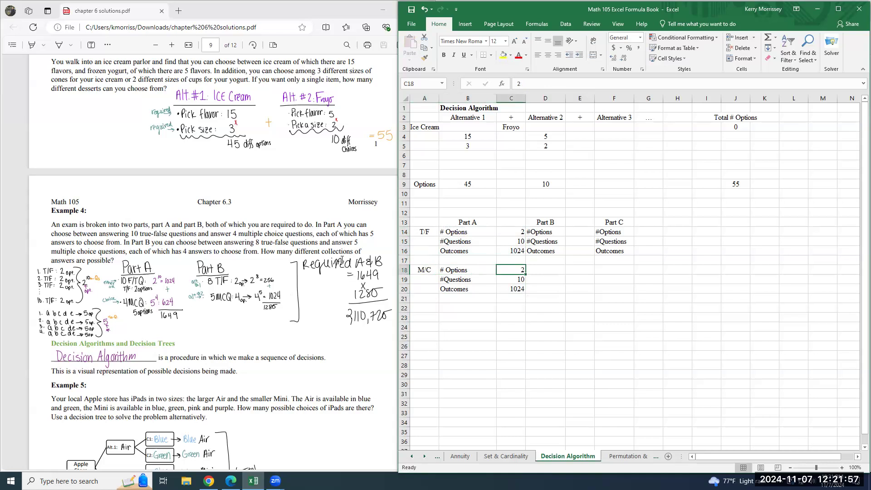
Step: Start a scratch question list with Q1 in B23, Q2 in B24 and Q4 in B26
click(471, 319)
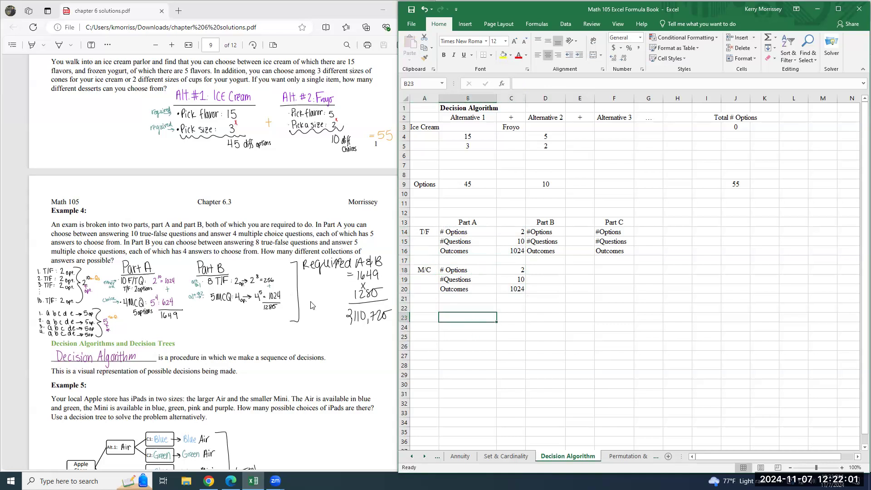
text(Q1)
key(Return)
text(Q2)
key(Return)
key(Return)
text(Q4)
key(Up)
key(Up)
key(Up)
key(Right)
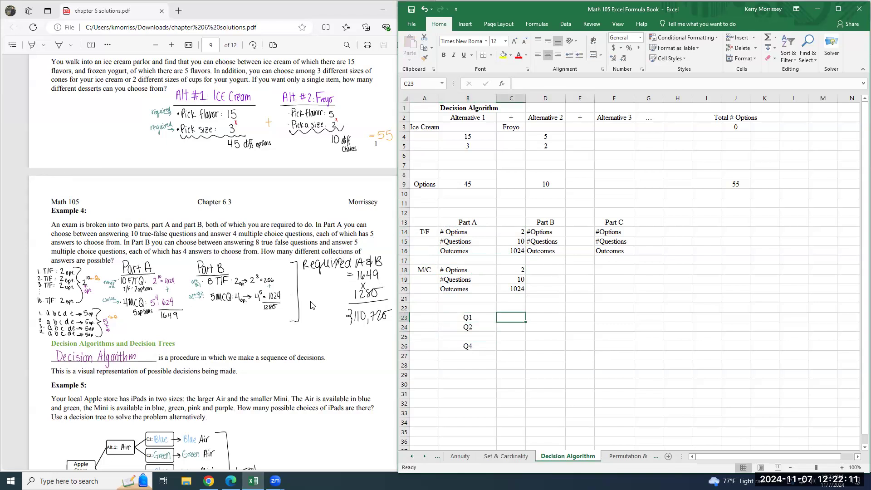
Step: Enter the Q1 answer choices a through e in C23:G23 and their count, 5, in H23
text(a)
key(Tab)
text(b)
key(Tab)
text(c)
key(Tab)
text(d)
key(Tab)
text(e)
key(Tab)
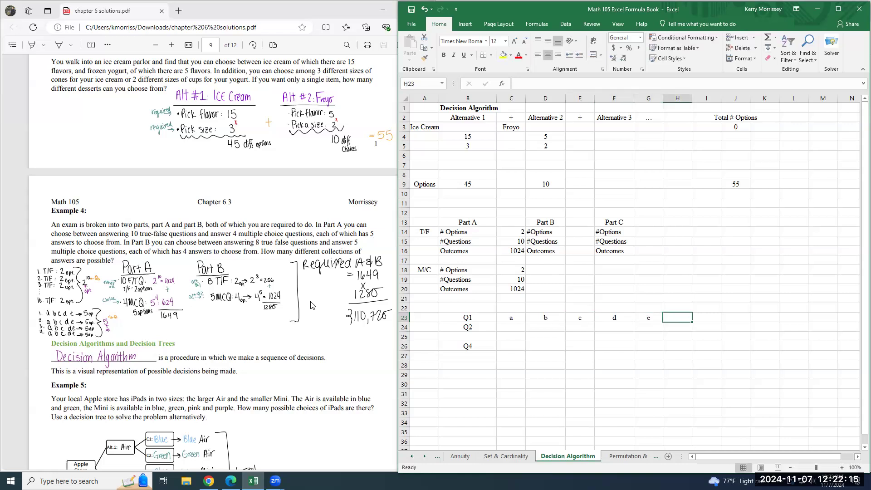
text(5)
key(Return)
Step: Copy the Q1 answer choices C23:G23 to the three scratch rows below, starting at C24, C25 and C26
key(Left)
key(Left)
key(Left)
key(Left)
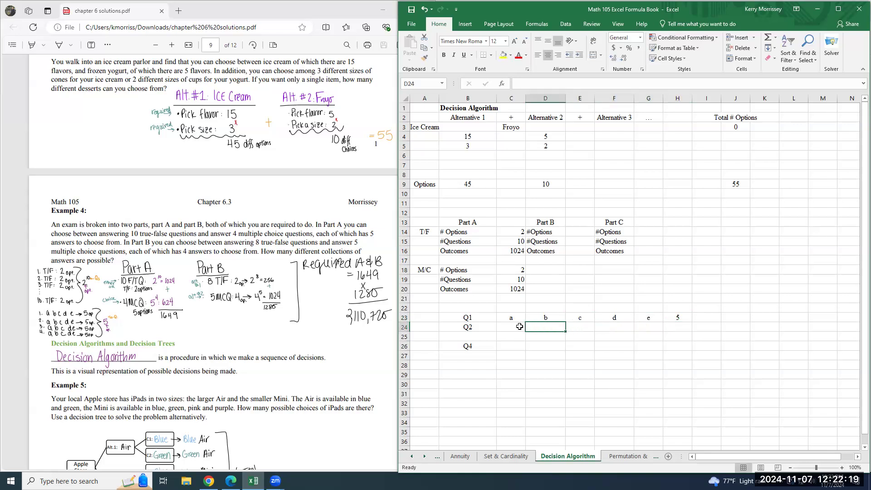
drag(519, 327, 653, 320)
click(645, 323)
drag(516, 319, 644, 320)
key(ctrl+c)
click(512, 327)
key(ctrl+v)
click(511, 336)
key(ctrl+v)
click(511, 346)
key(ctrl+v)
Step: Enter the option count 5 for each remaining scratch question in H24:H26
click(677, 327)
text(5)
key(Return)
text(5)
key(Return)
text(5)
key(Return)
key(Return)
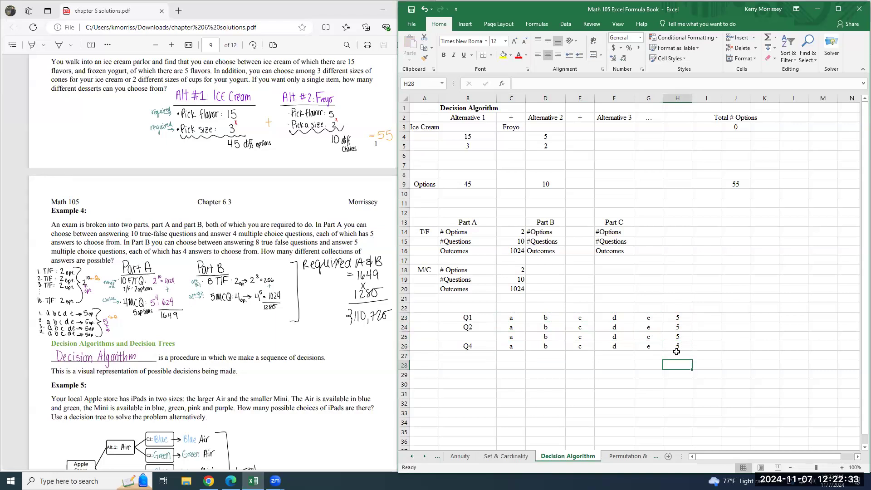
Step: Set the Part A multiple-choice block to 5 options in C18 and 4 questions in C19
click(514, 269)
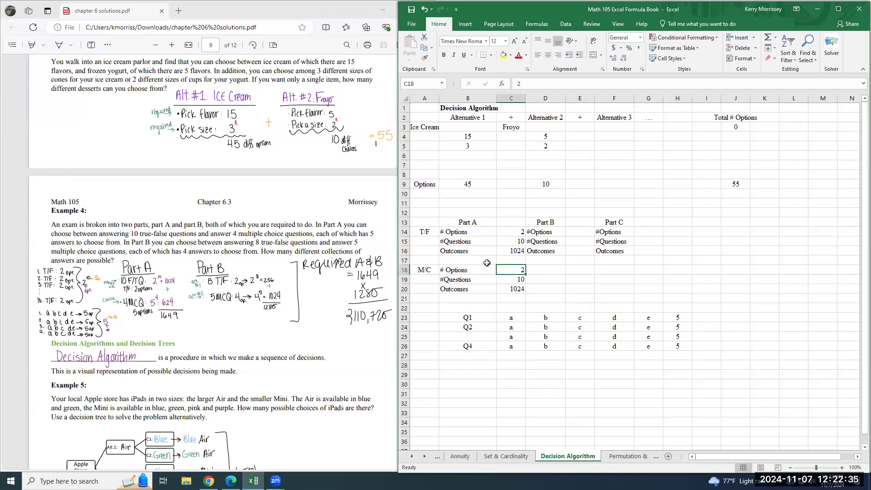
text(5)
key(Return)
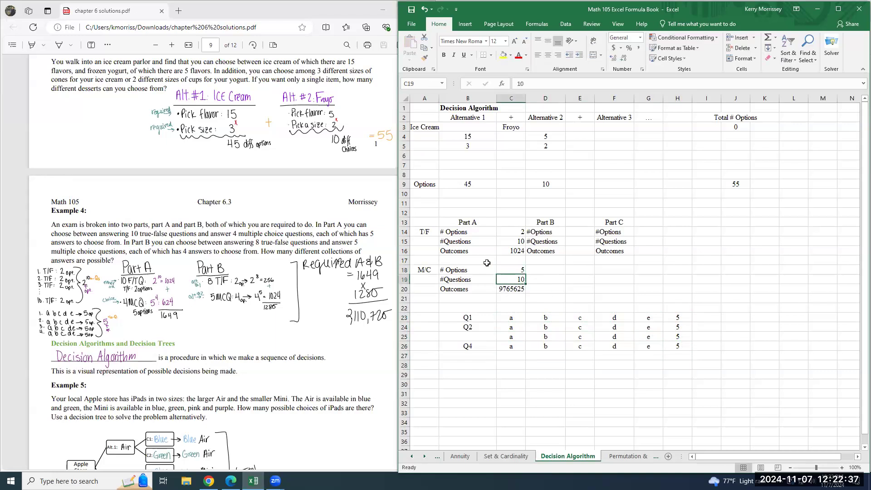
text(4)
key(Return)
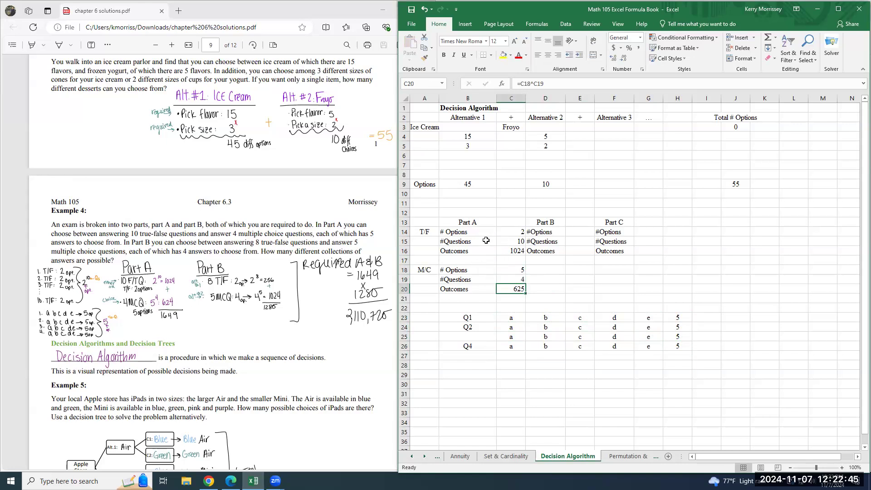
Step: Clear the scratch question table in B23:H26
drag(475, 320, 676, 346)
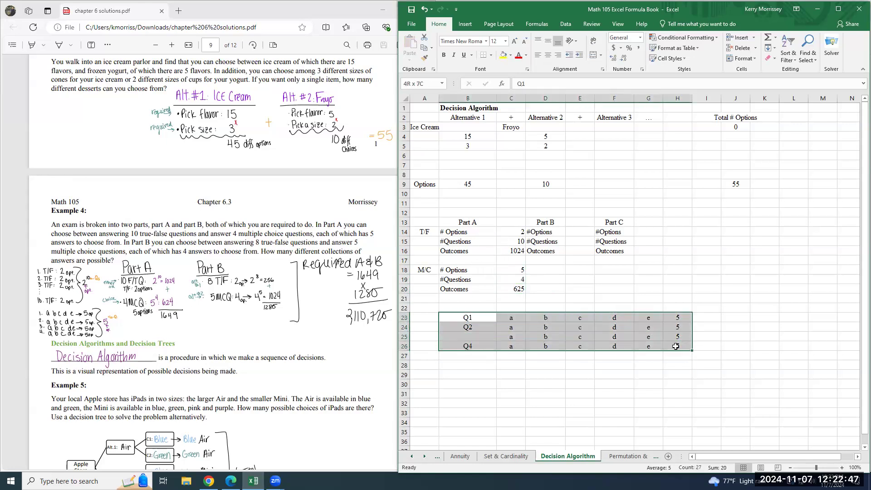
key(Delete)
Step: Label A22 Choice and add the two Part A outcomes in C22 with the formula =SUM(C16,C20)
click(425, 308)
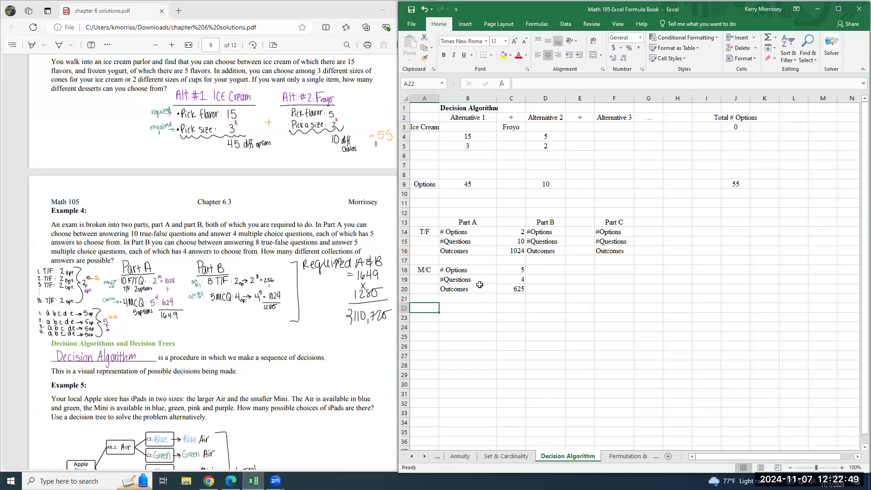
text(Choice)
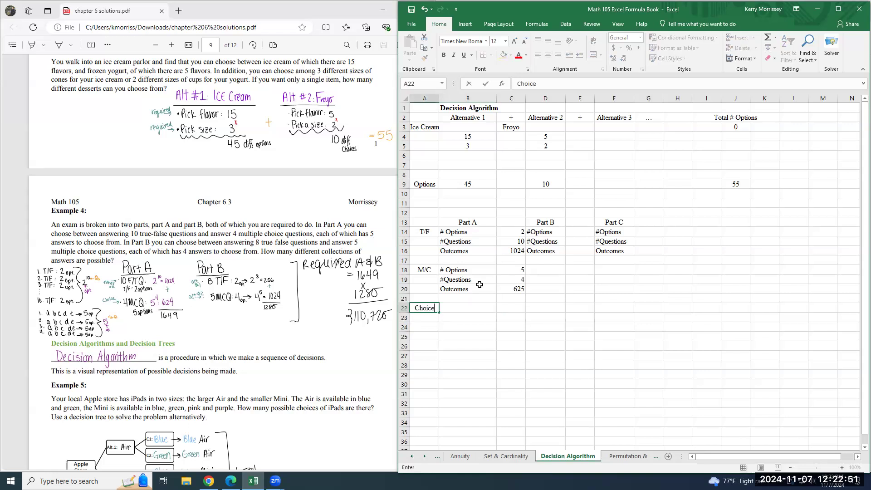
key(Tab)
key(Tab)
text(=)
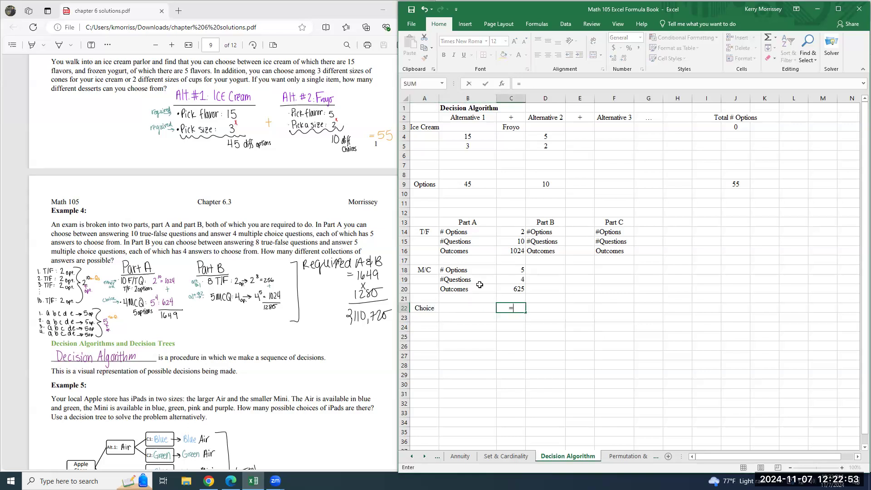
text(Sum()
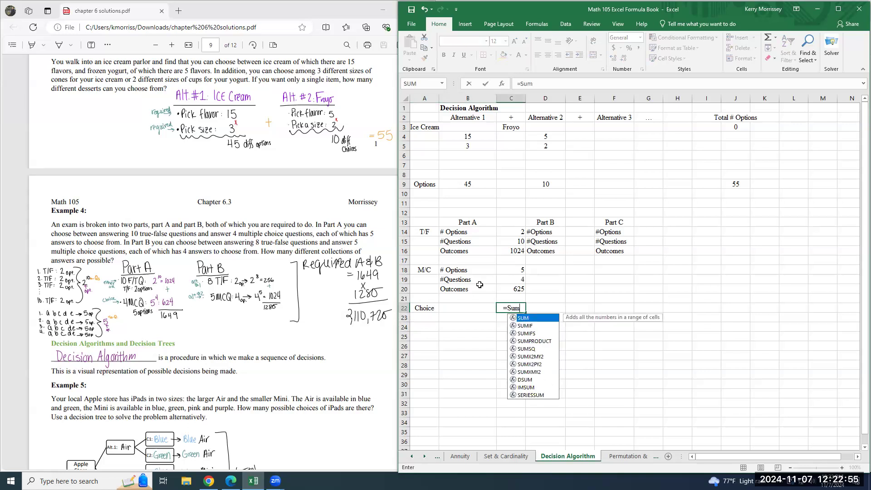
click(517, 251)
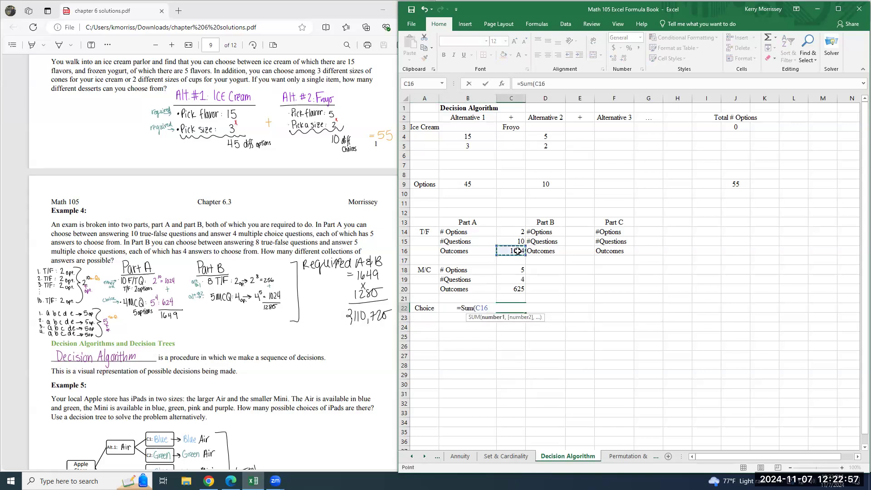
text(,)
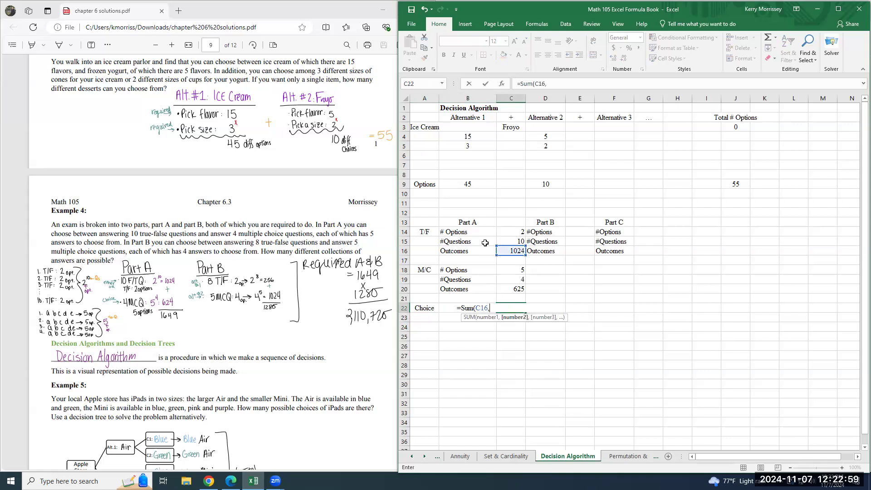
click(507, 289)
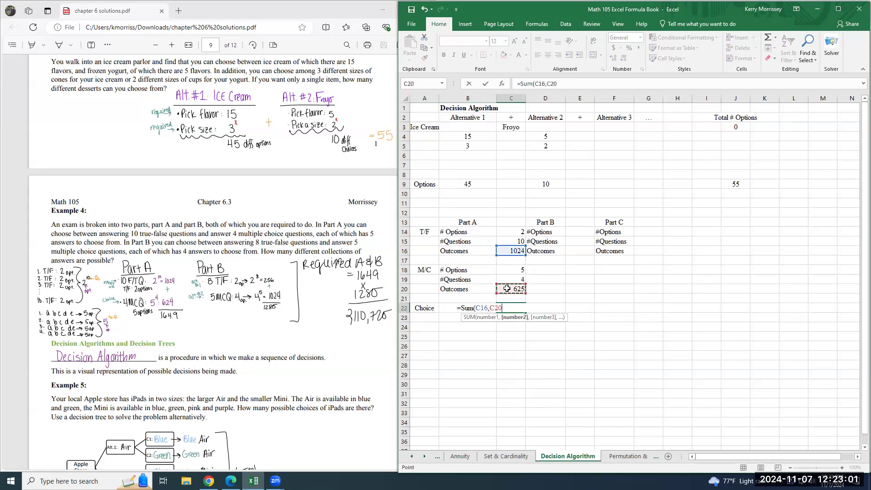
text())
key(Return)
key(Up)
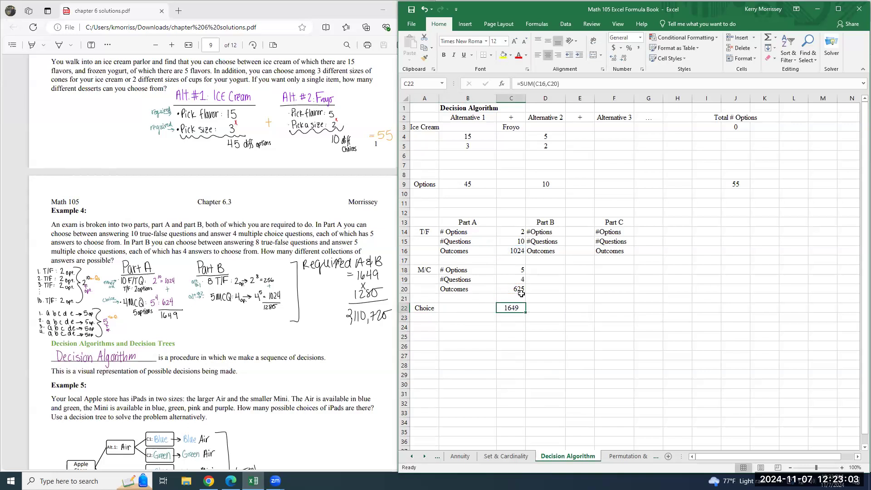
Step: Label A23 FORCED and multiply the two Part A outcomes in C23 with the formula =PRODUCT(C16,C20)
click(434, 317)
text(FORCED)
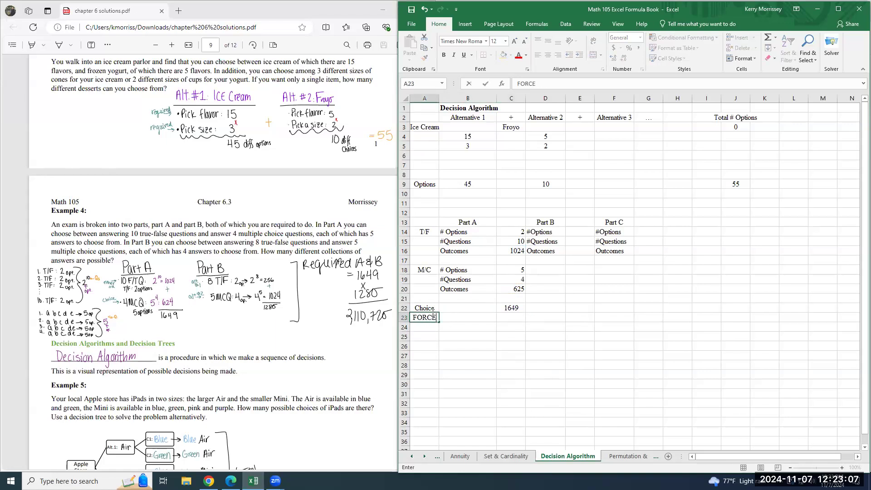
key(Tab)
key(Tab)
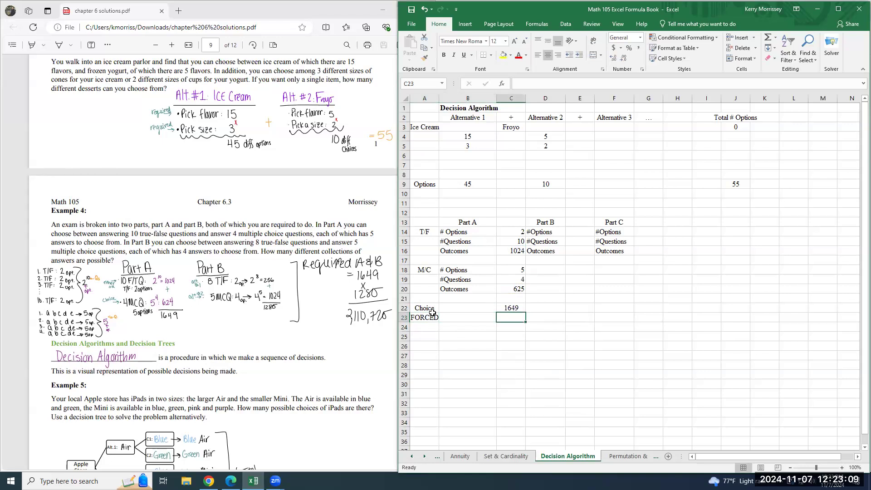
text(=product()
click(513, 252)
text(,)
click(515, 289)
key(Return)
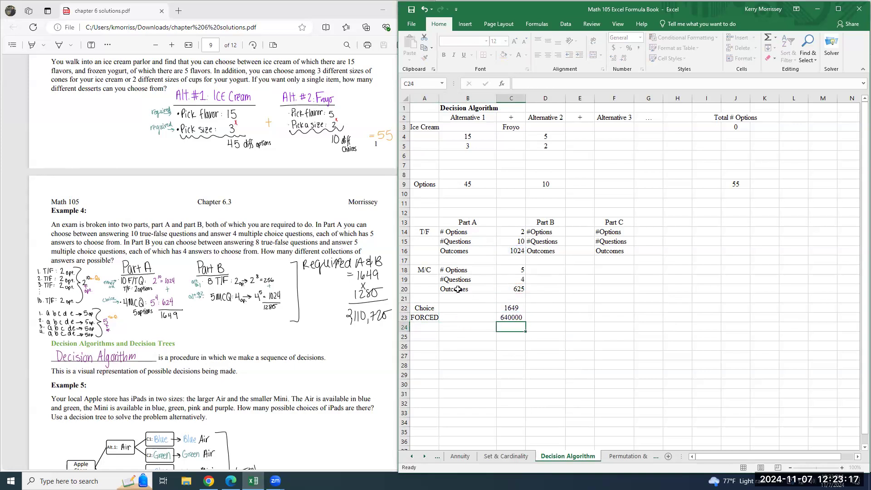
key(Up)
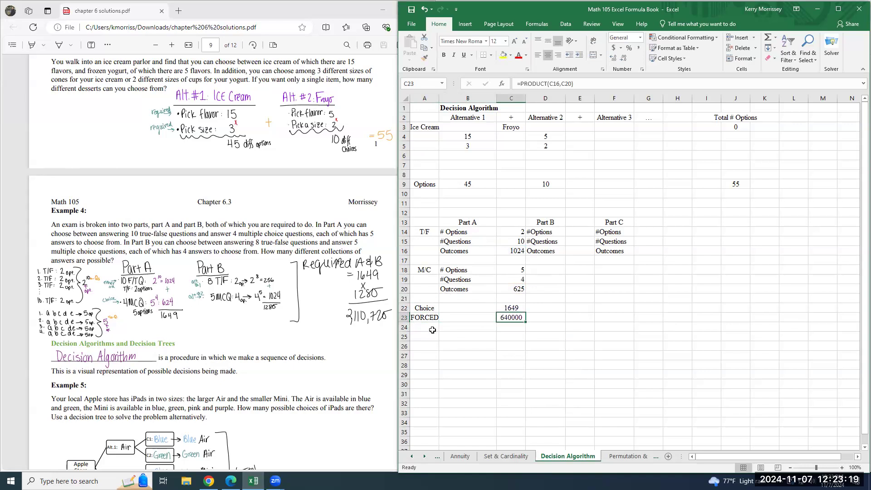
Step: Undo the FORCED label and its product formula in row 23
drag(430, 319, 503, 323)
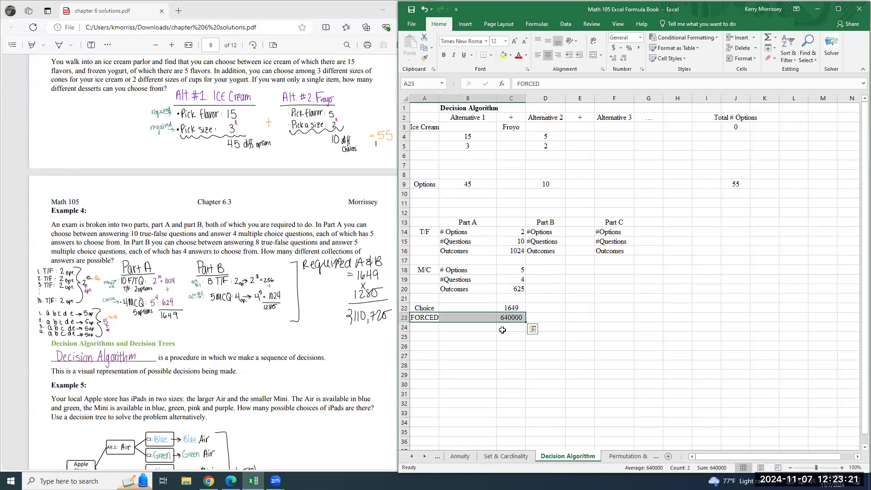
key(ctrl+z)
key(ctrl+z)
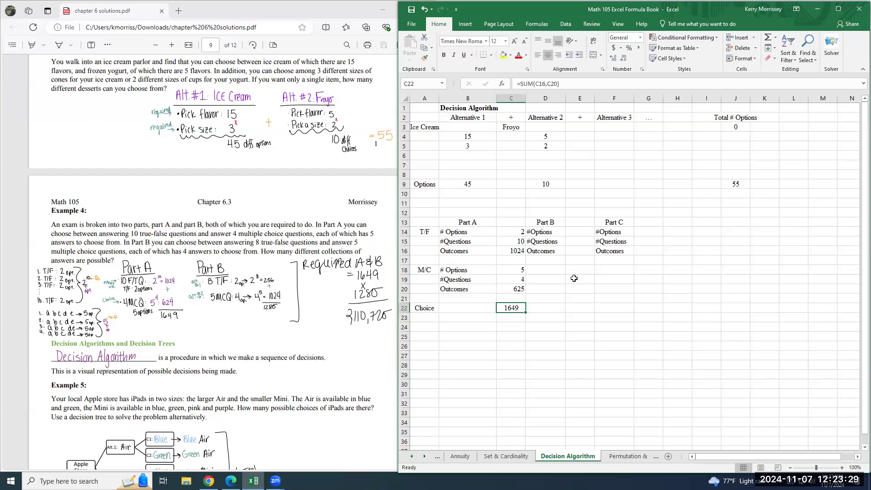
Step: Enter 2 options in E14 and 8 questions in E15 for the Part B true/false block
click(575, 230)
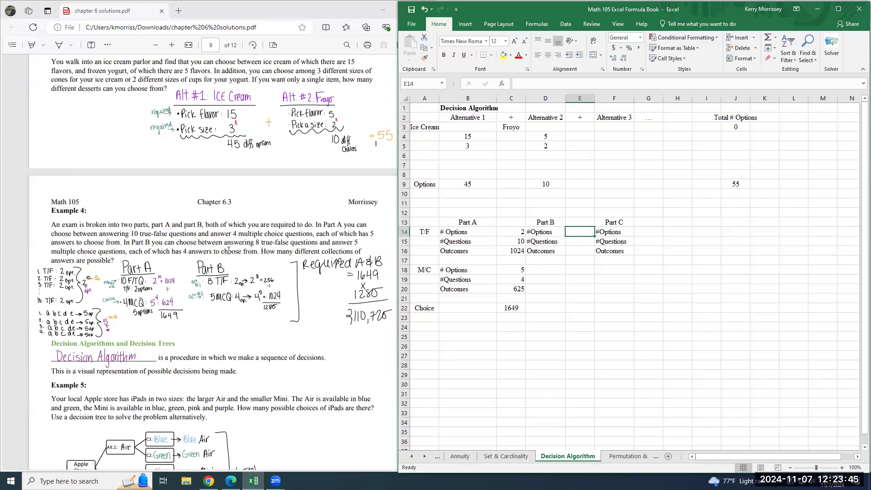
text(2)
key(Return)
text(8)
key(Return)
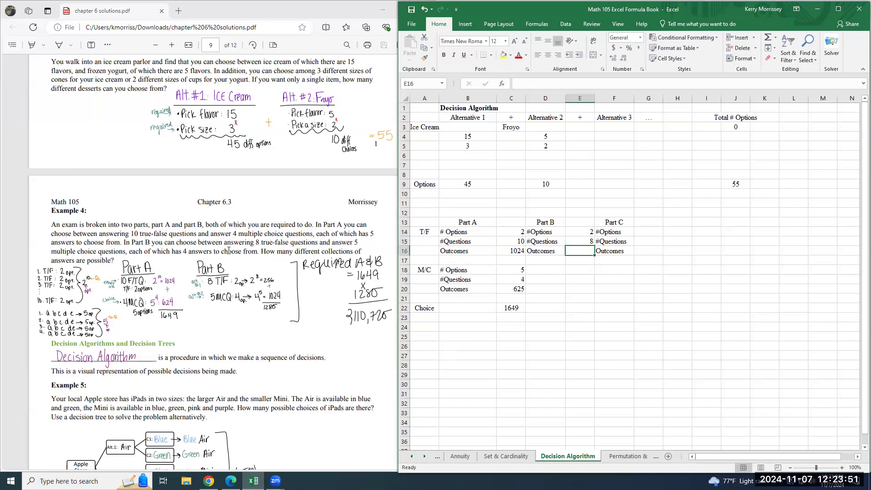
Step: Calculate the Part B true/false outcomes in E16 with the formula =E14^E15
text(=)
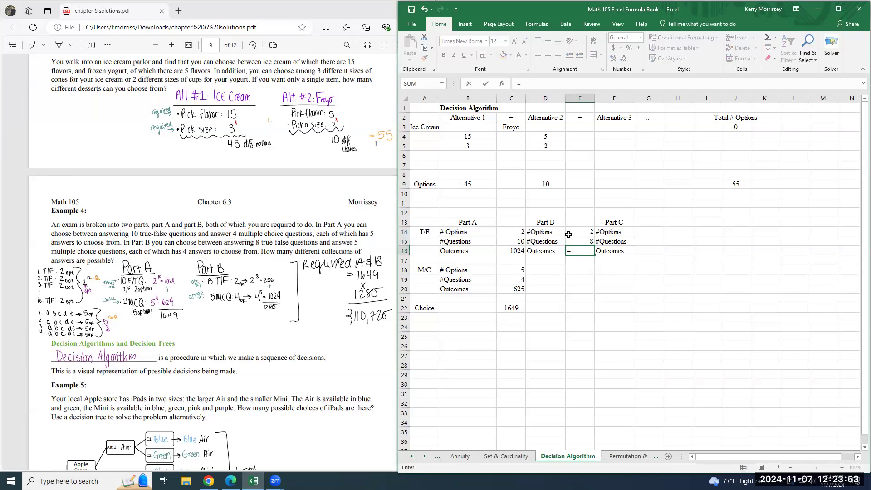
click(569, 234)
text(^)
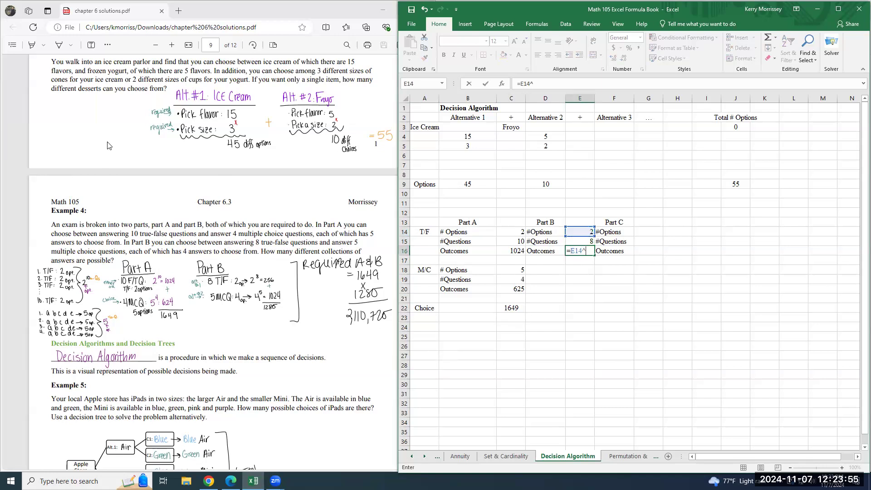
click(580, 241)
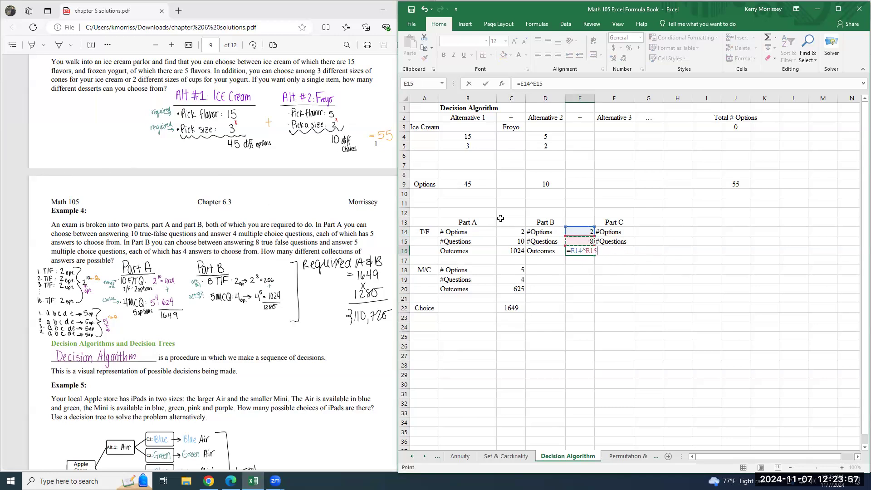
key(Return)
Step: Copy the Part B true/false block D14:E16 to the M/C rows starting at D18
key(Down)
key(Left)
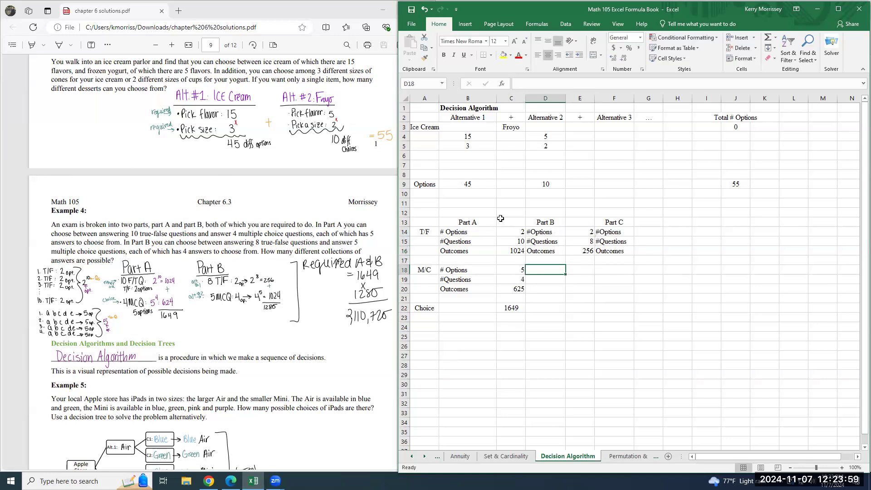
drag(540, 232, 584, 251)
key(ctrl+c)
key(ctrl+v)
click(579, 307)
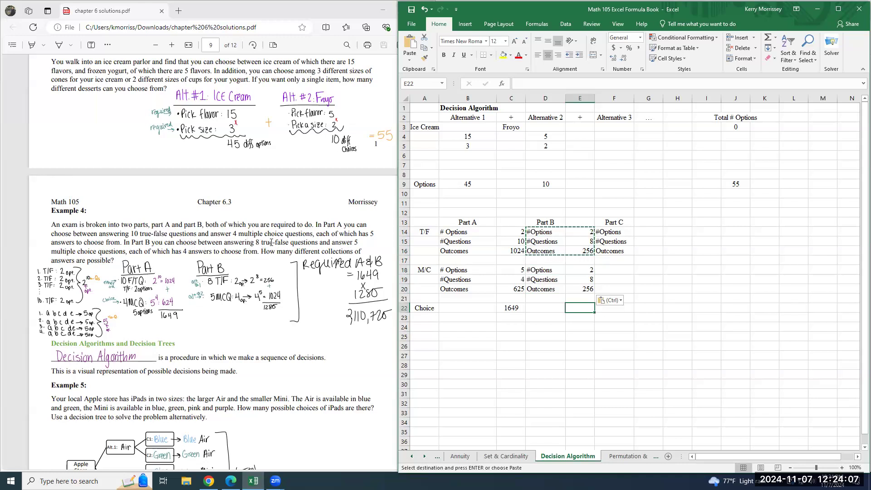
Step: Set the Part B multiple-choice block to 5 questions in E19 and 4 options in E18
click(585, 280)
text(5)
key(Return)
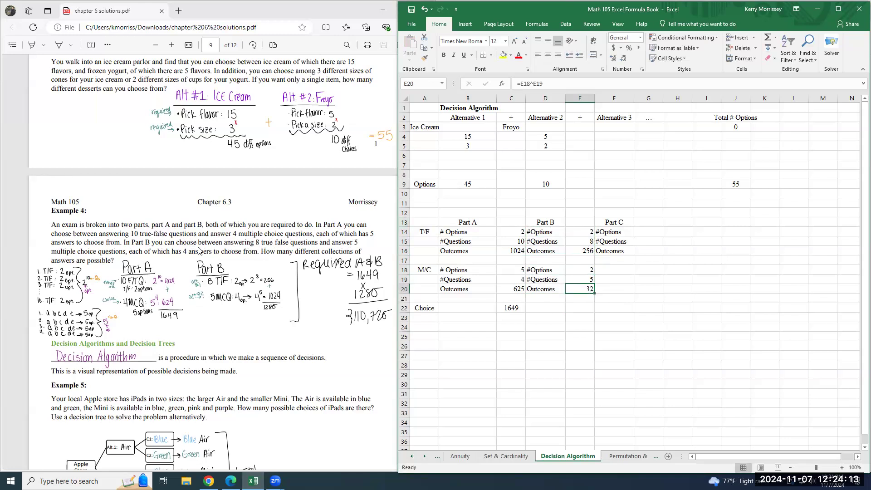
click(589, 270)
text(4)
key(Return)
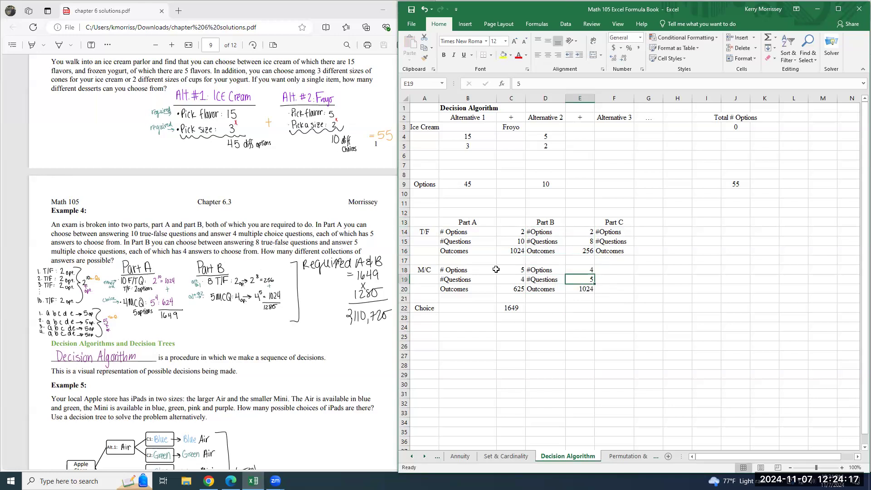
key(Return)
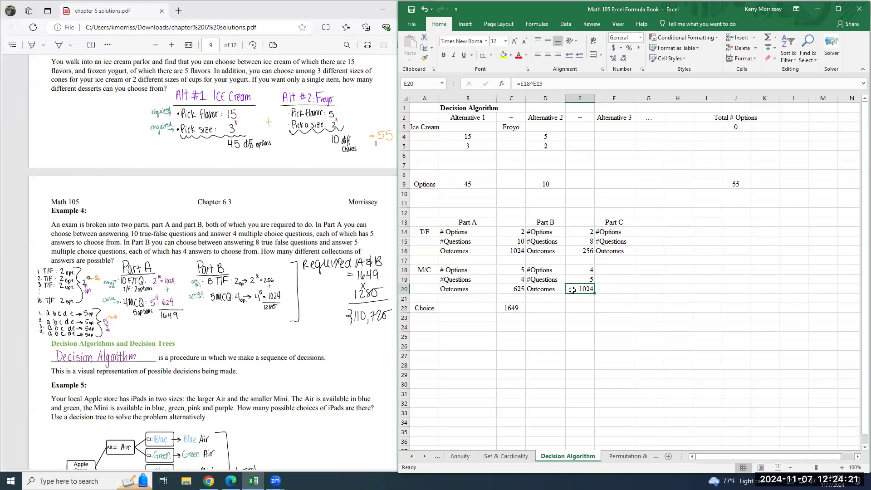
Step: Calculate the Part B choice total in E22 by summing the outcomes in E16 and E20
click(586, 307)
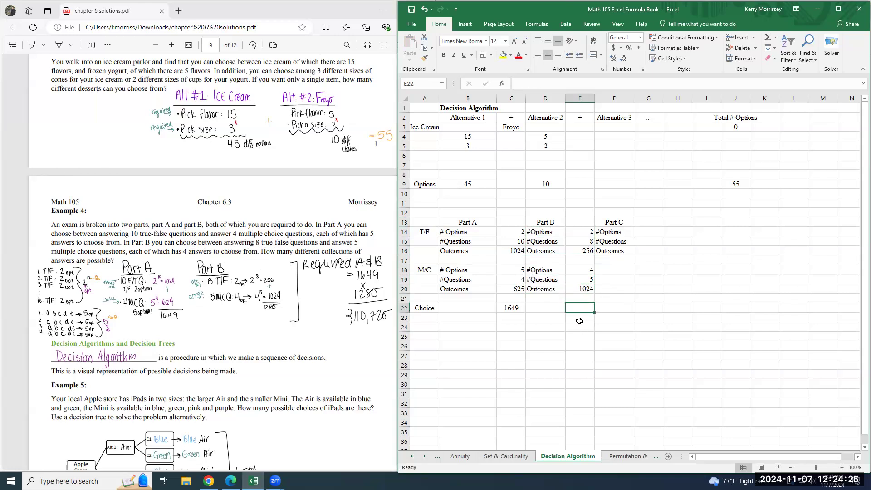
text(=)
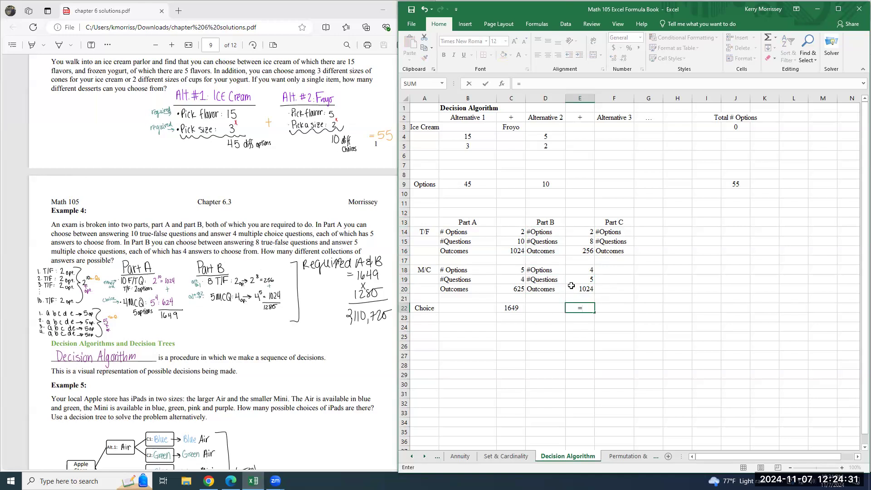
text(sum()
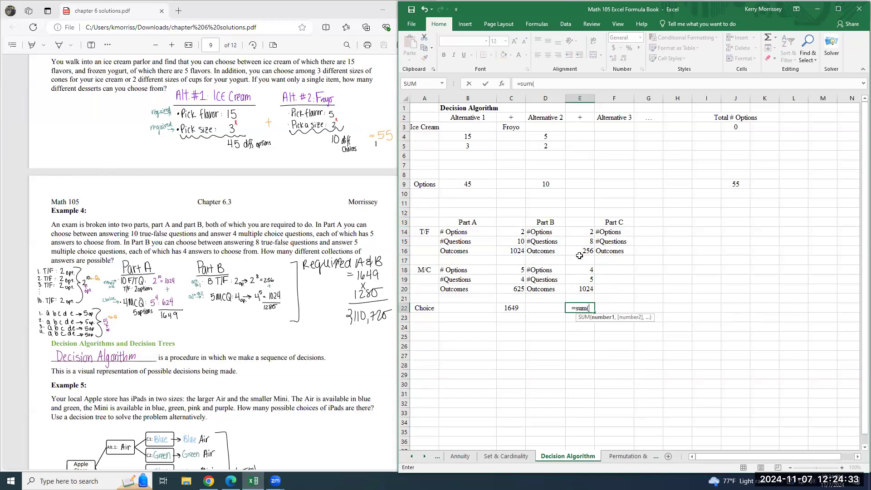
click(587, 251)
text(,)
click(586, 287)
key(Return)
key(Up)
key(Right)
key(Right)
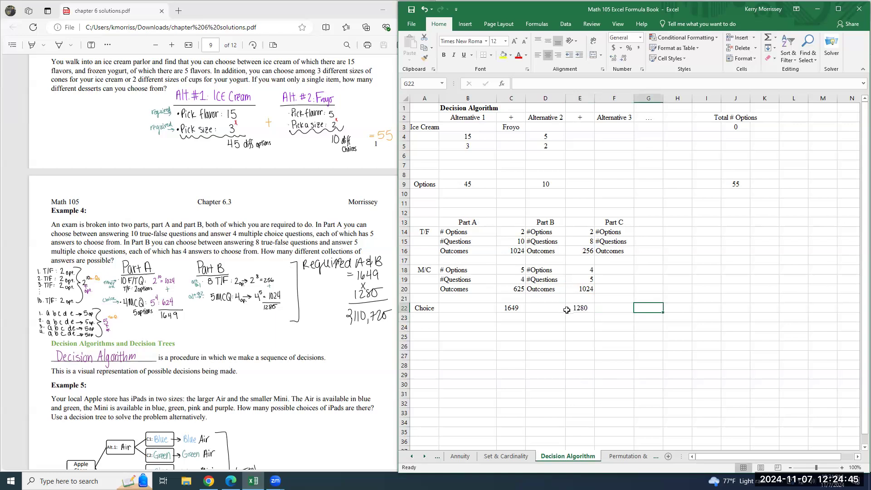
Step: Highlight the word "and" between part A and part B in yellow in the PDF's Example 4 text
click(677, 309)
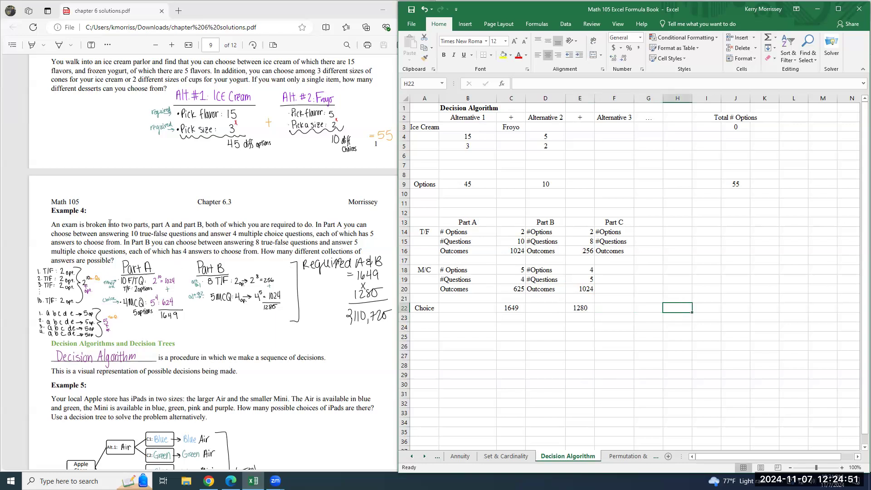
click(149, 225)
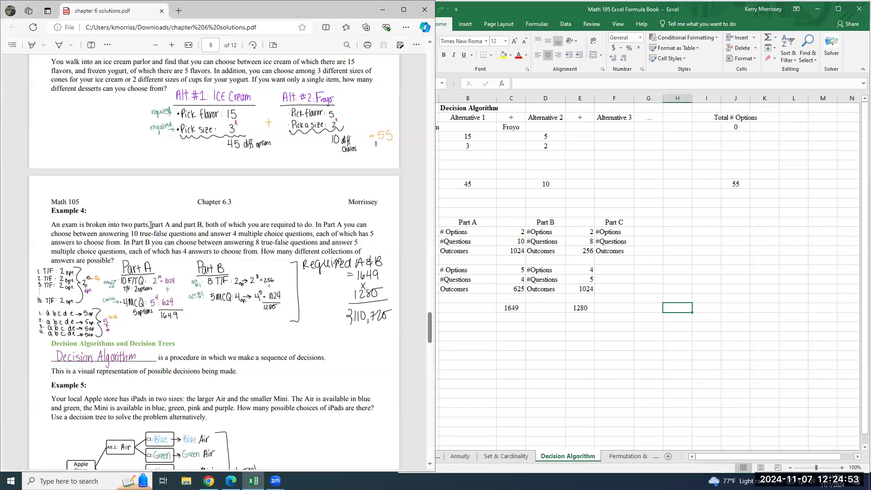
double_click(177, 225)
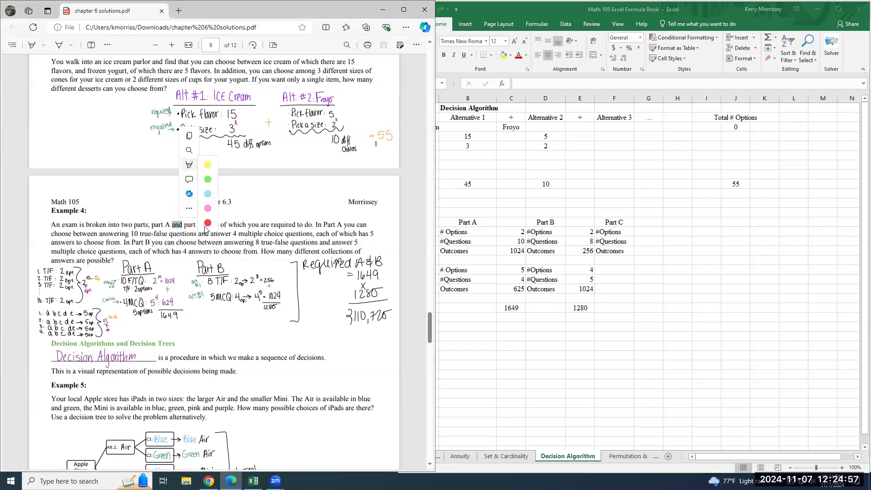
click(208, 164)
Step: Multiply the Part A and Part B choice totals in H22 with the formula =PRODUCT(C22,E22)
click(672, 308)
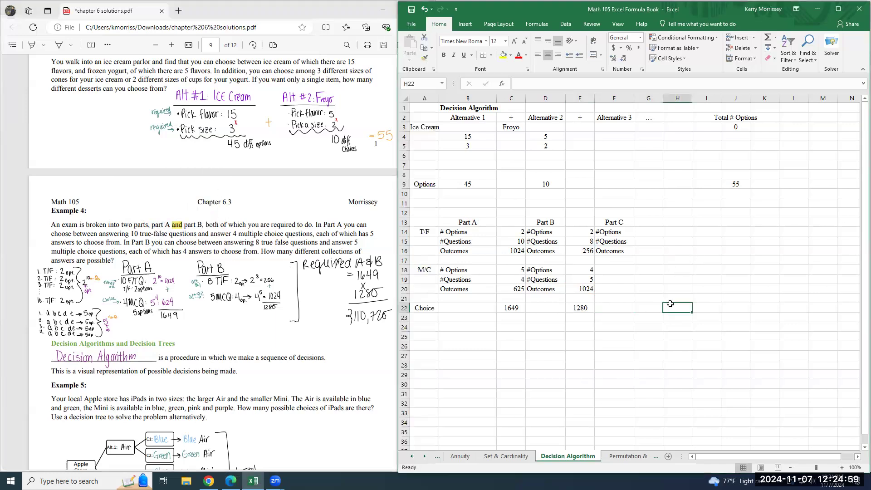
text(=)
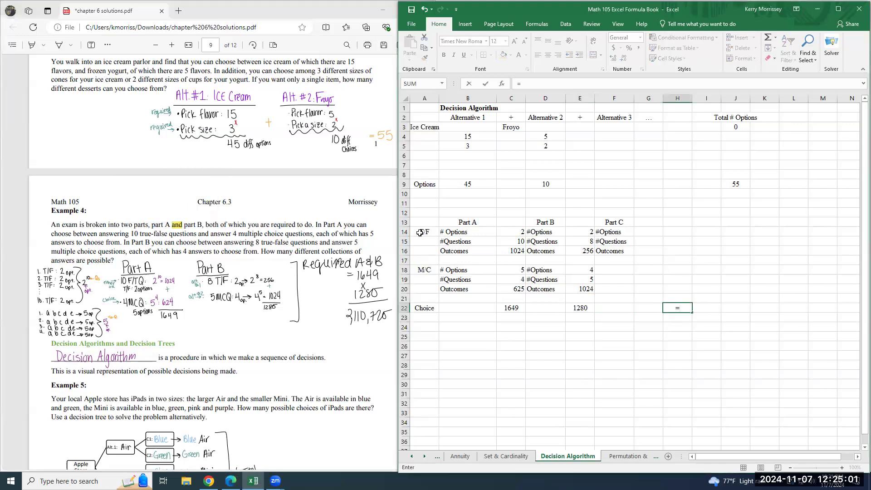
text(produc)
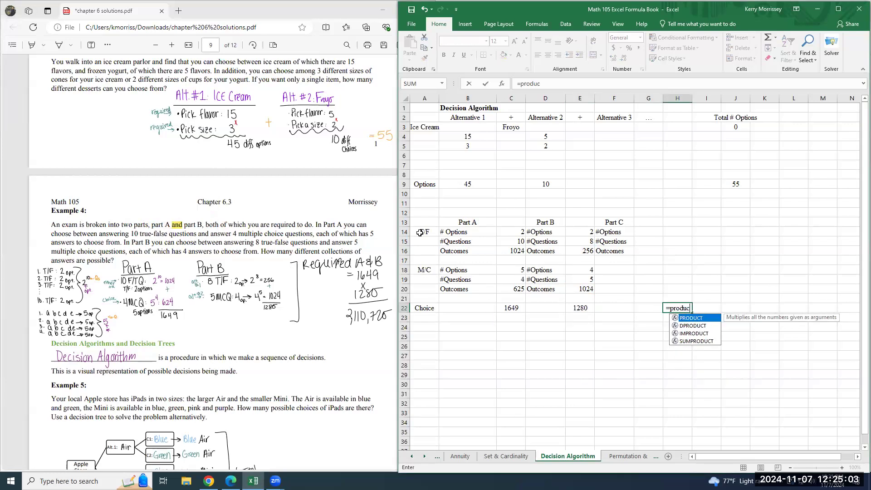
text(t()
click(509, 308)
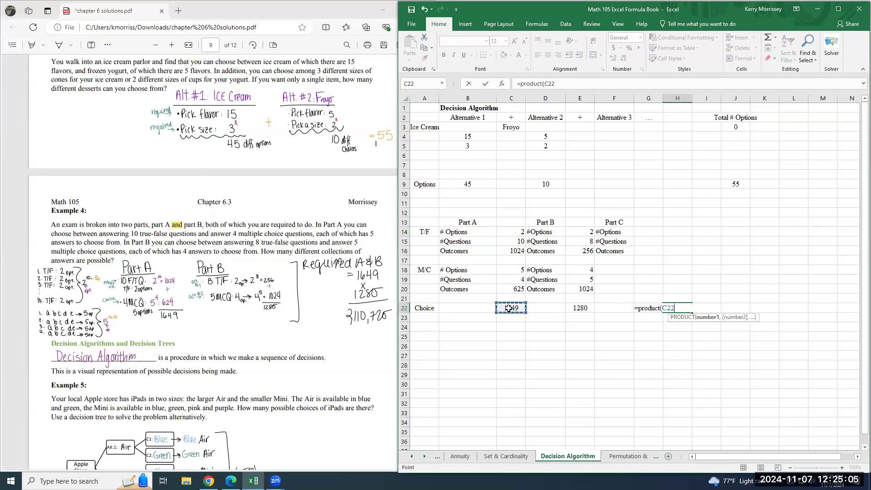
text(,)
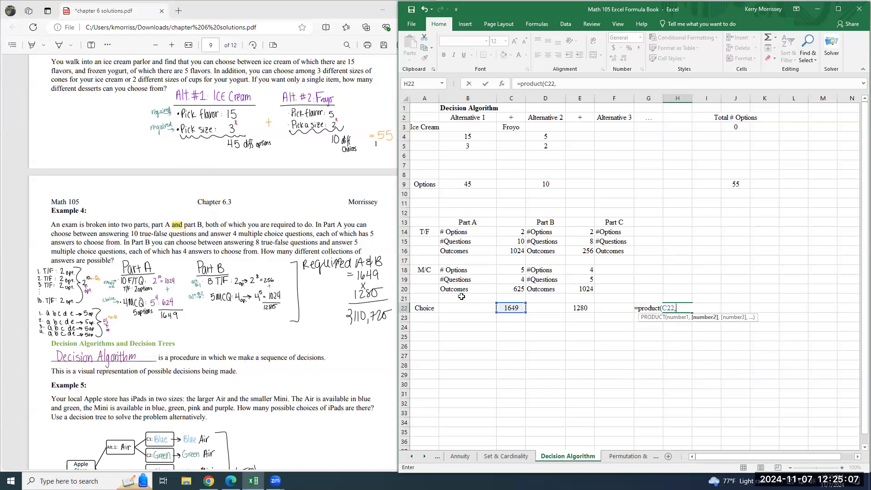
click(581, 308)
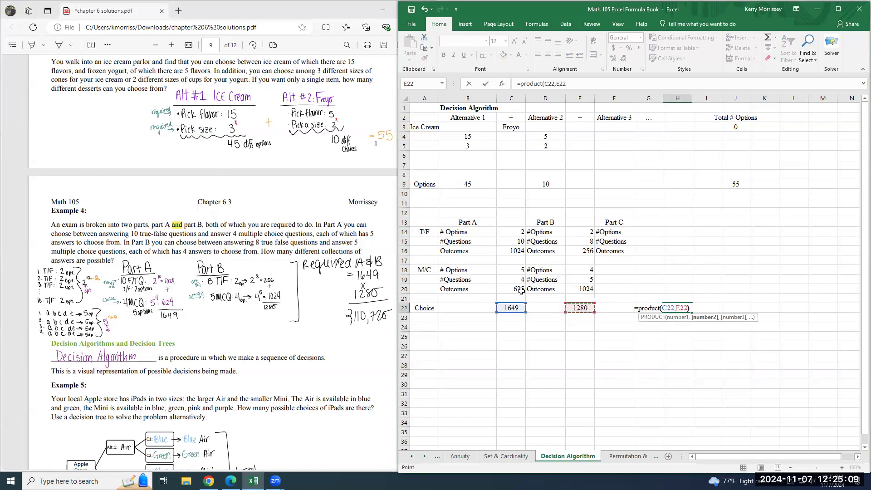
text())
key(Return)
key(Up)
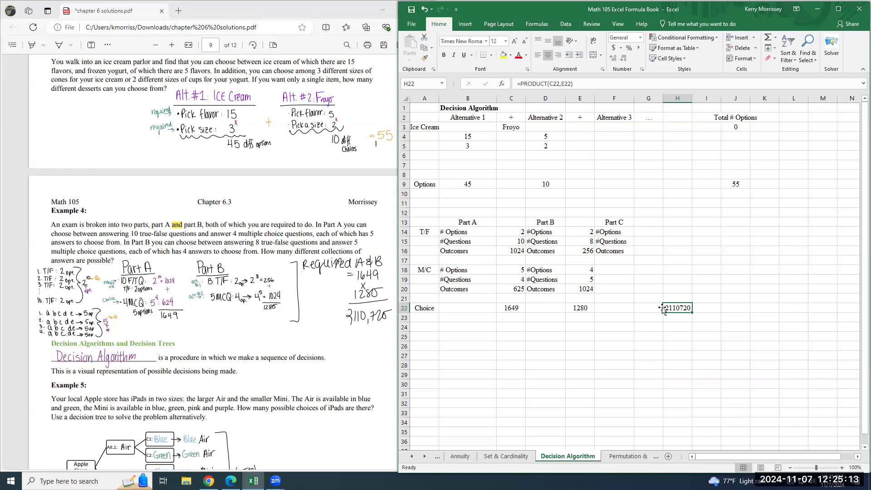
Step: Copy the Part C true/false labels F14:G16 to the M/C rows starting at F18
drag(618, 233, 639, 255)
key(ctrl+c)
click(619, 270)
key(ctrl+v)
click(666, 311)
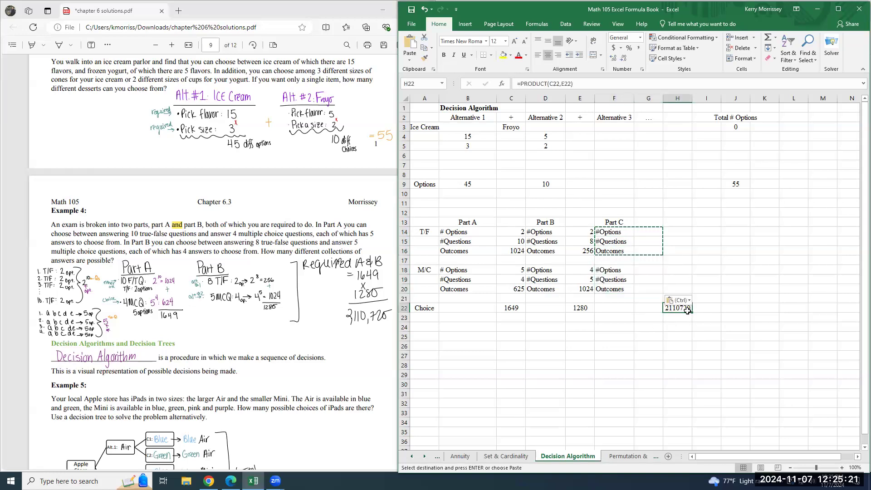
click(667, 335)
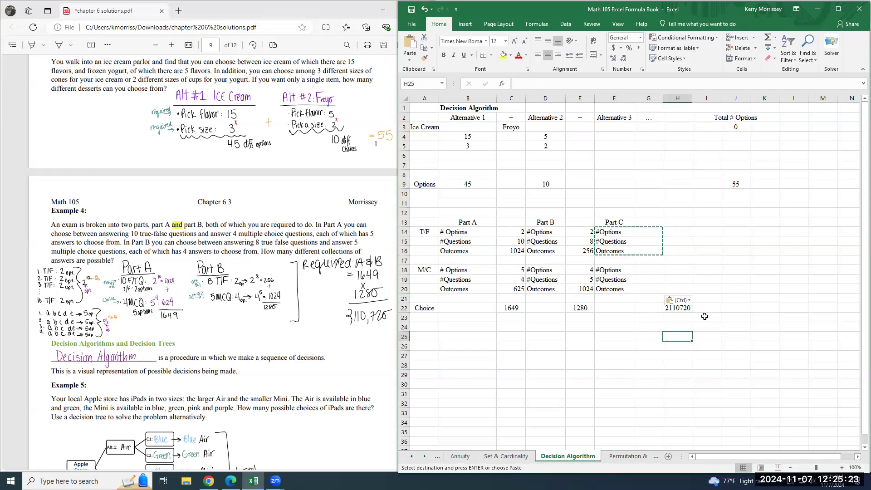
click(676, 309)
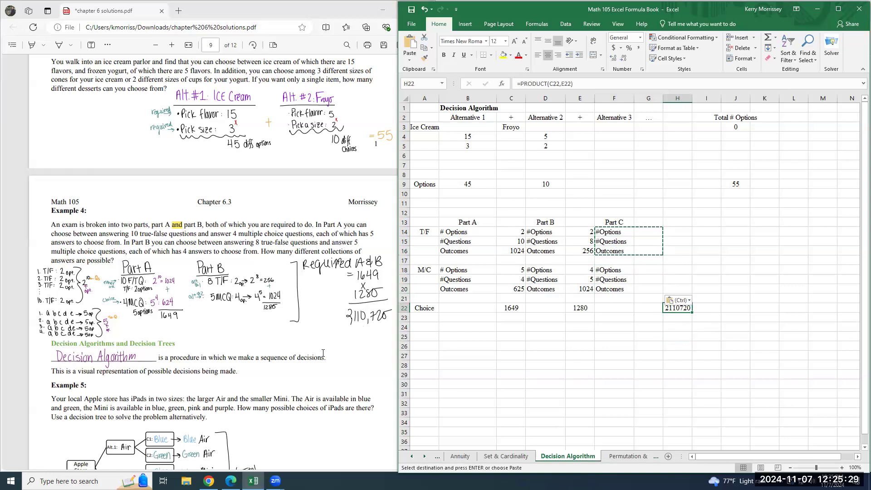
Step: Review the decision trees for Examples 5 and 6 in the solutions PDF
scroll(323, 353, down, 2)
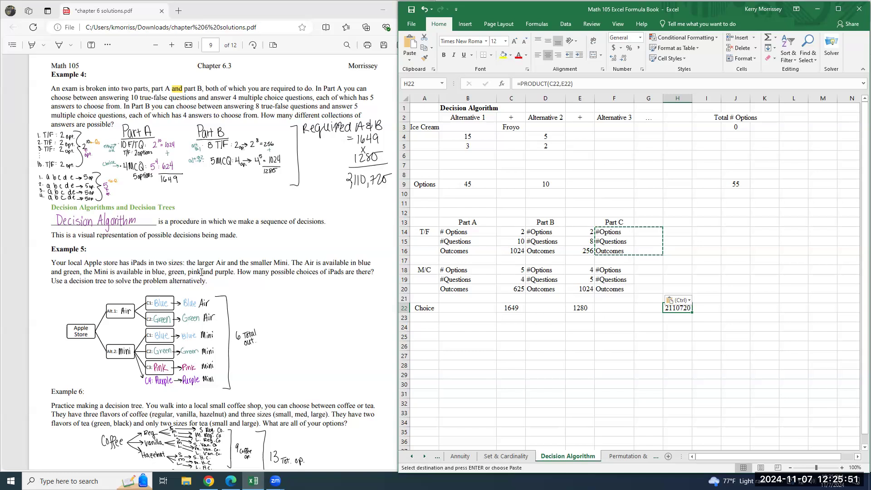
click(188, 272)
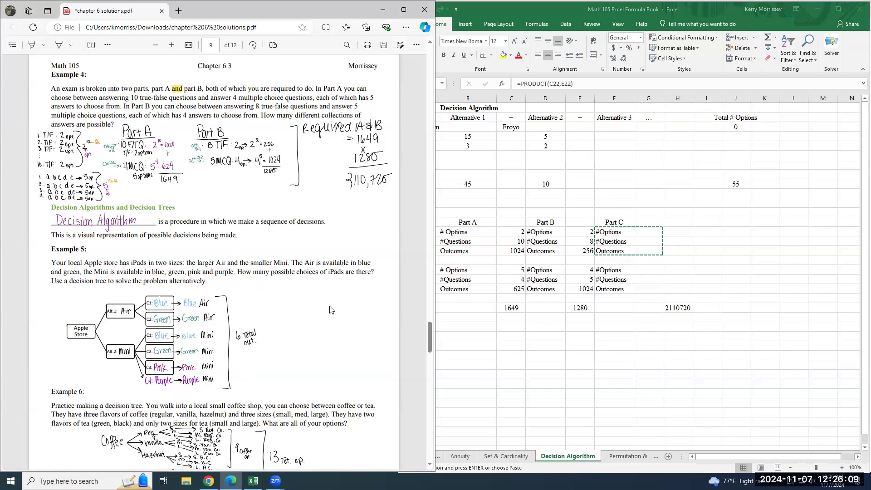
scroll(255, 328, down, 2)
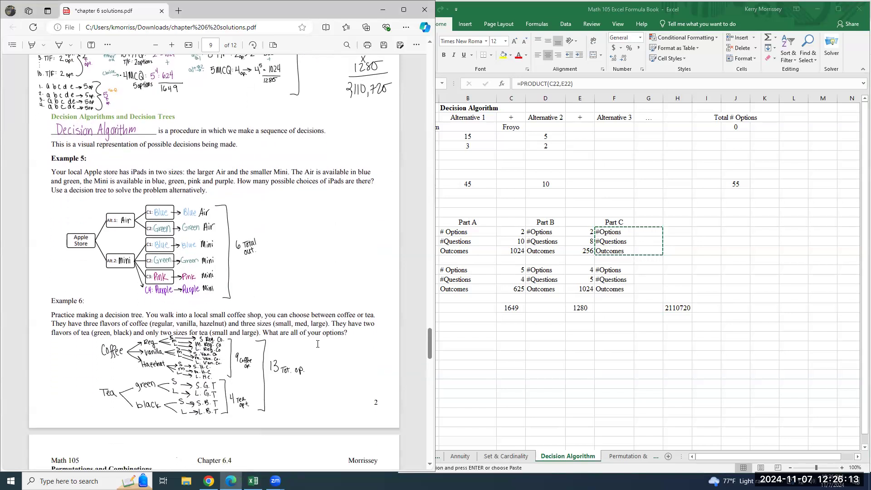
click(543, 346)
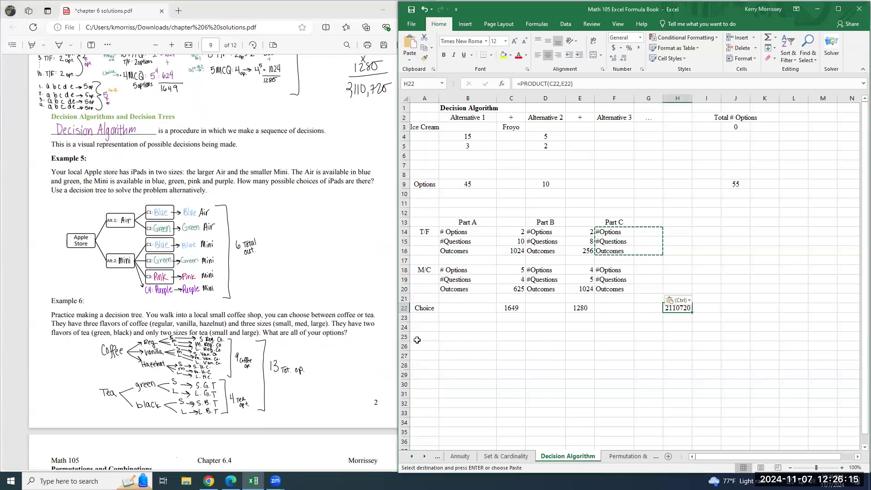
scroll(233, 338, up, 1)
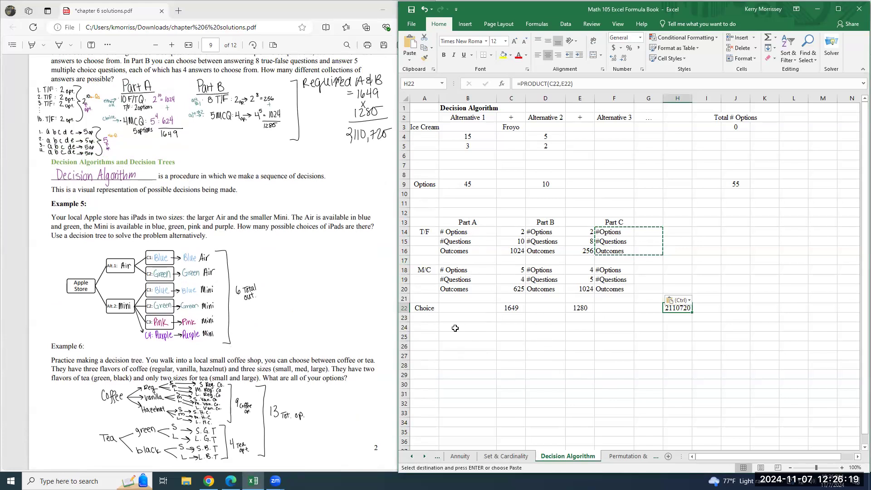
drag(446, 223, 531, 221)
drag(522, 221, 624, 221)
drag(477, 221, 614, 222)
Step: Shade the combined total in H22 with a light blue theme fill color
click(678, 310)
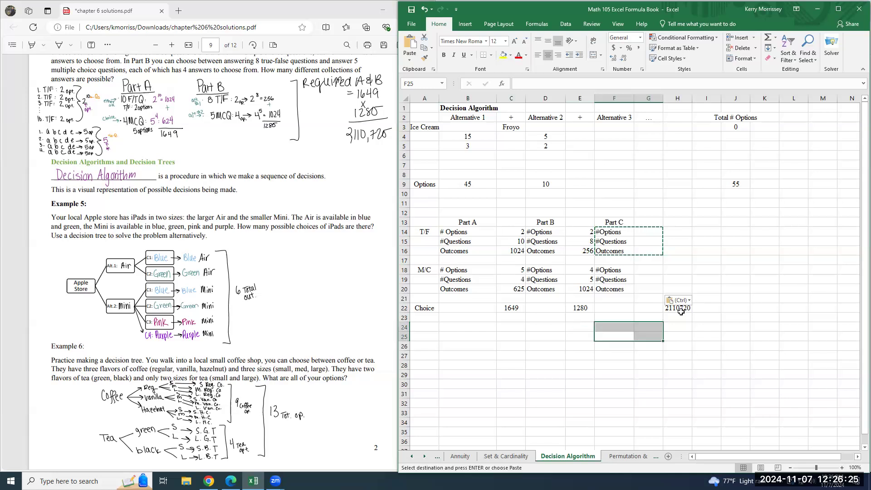
click(511, 55)
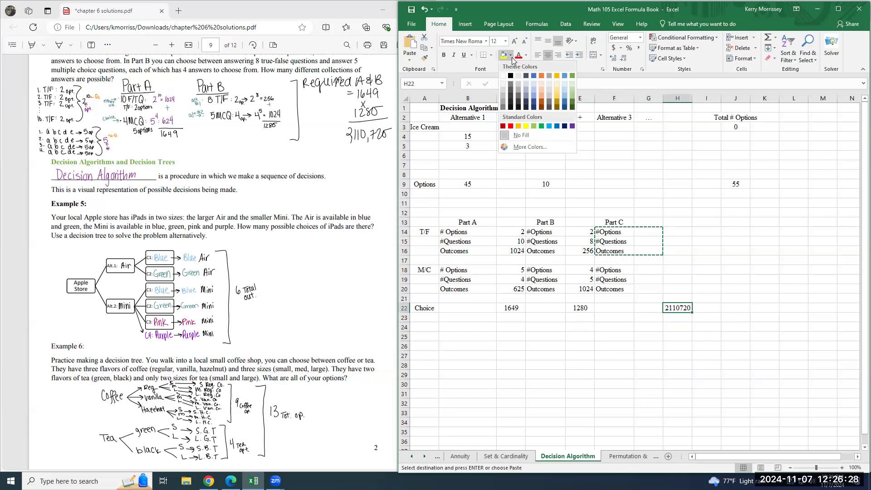
click(572, 79)
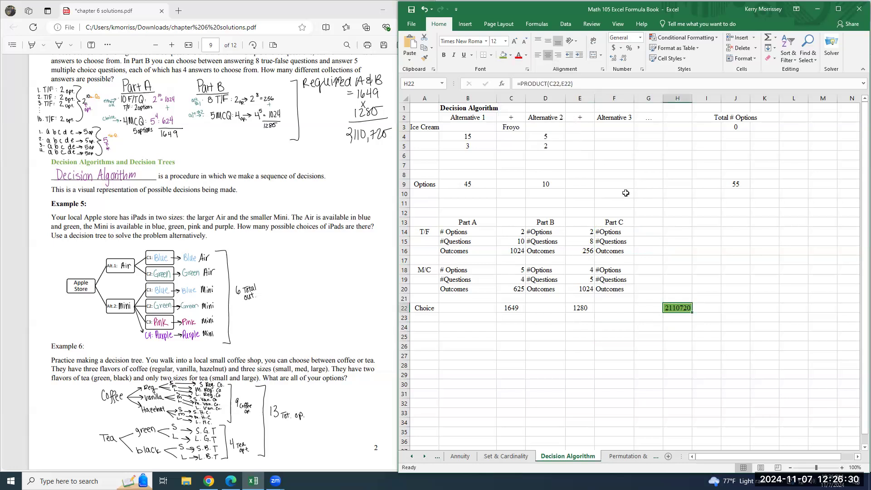
click(510, 55)
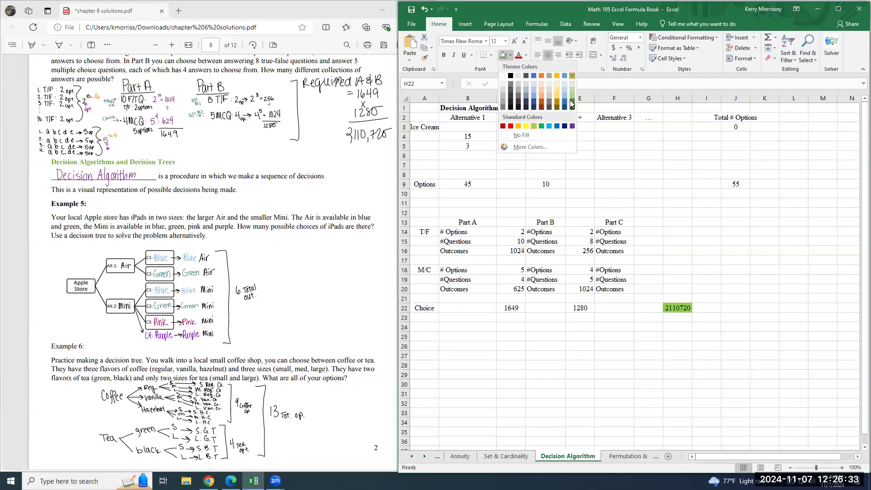
click(533, 126)
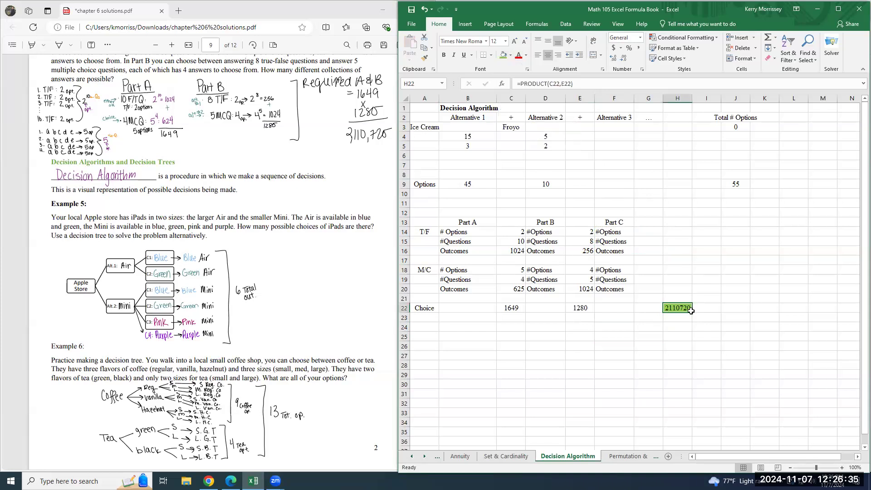
click(510, 55)
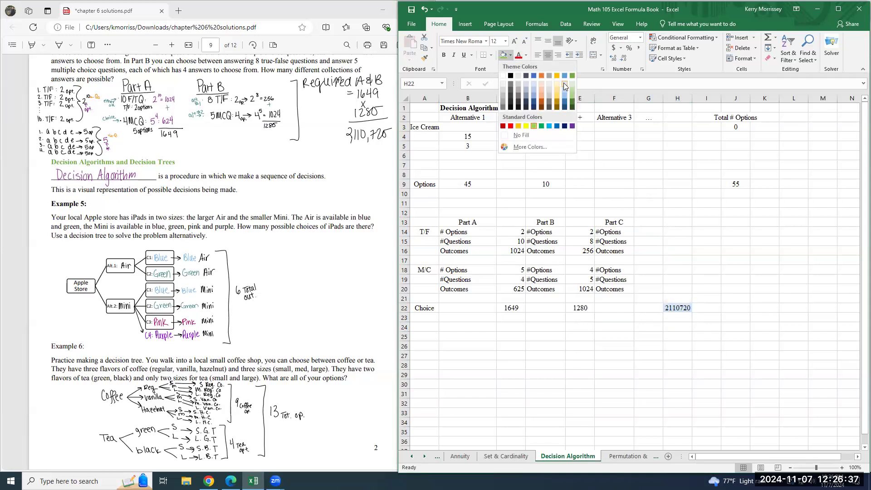
click(533, 87)
click(710, 343)
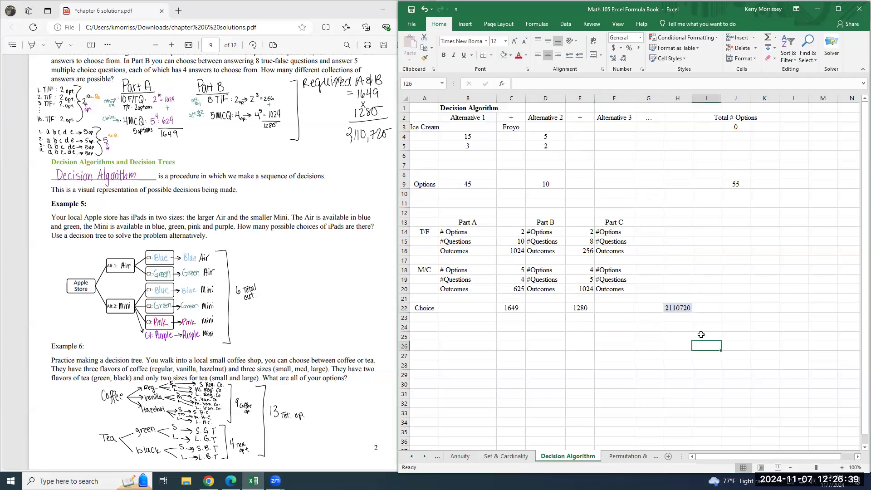
click(678, 308)
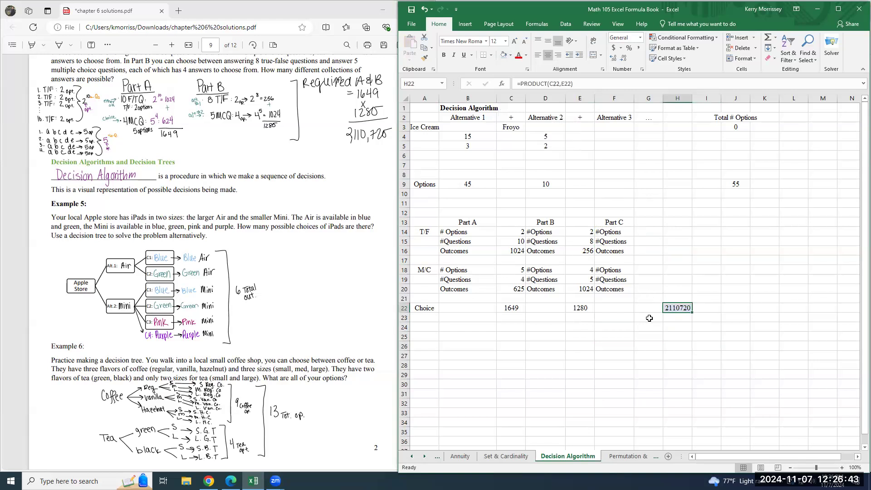
Step: Label cell A24 "Required" below the Choice row
click(432, 328)
text(P)
text(Require)
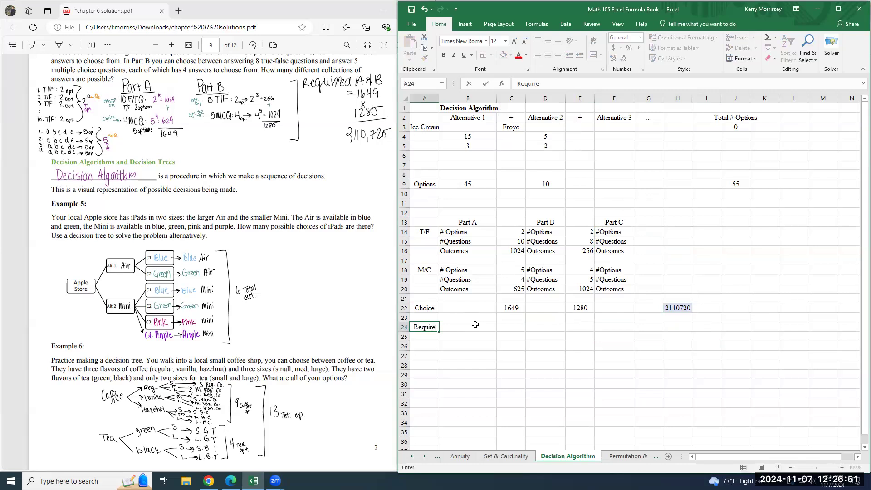
text(d)
Step: Enter a PRODUCT formula in C24 multiplying Part A's true/false outcomes in C16 by its multiple-choice outcomes in C20
key(Right)
key(Right)
key(Right)
key(Left)
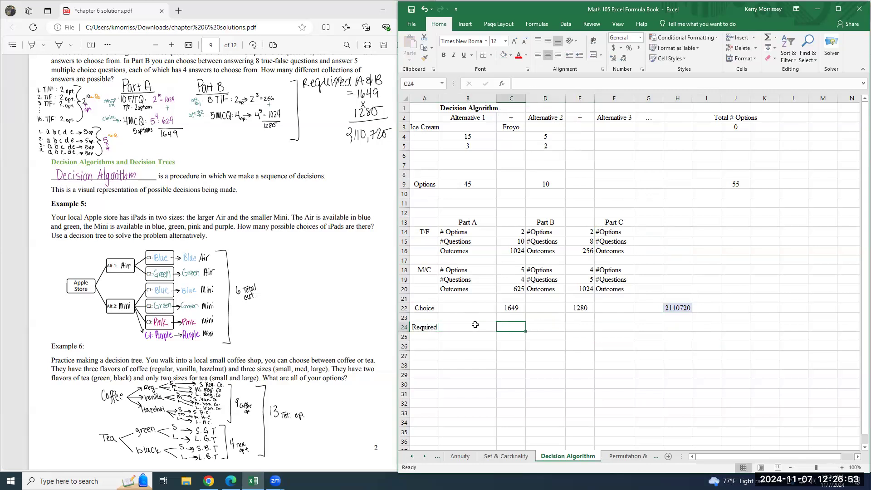
text(=pro)
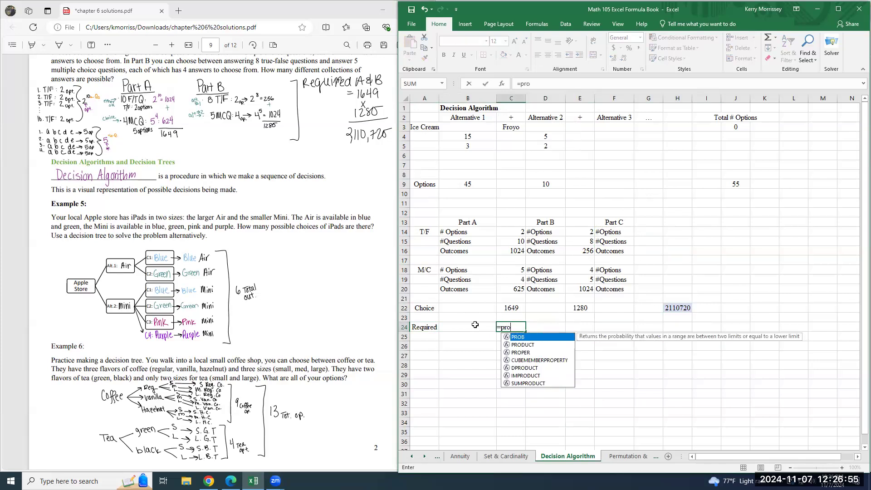
text(duc)
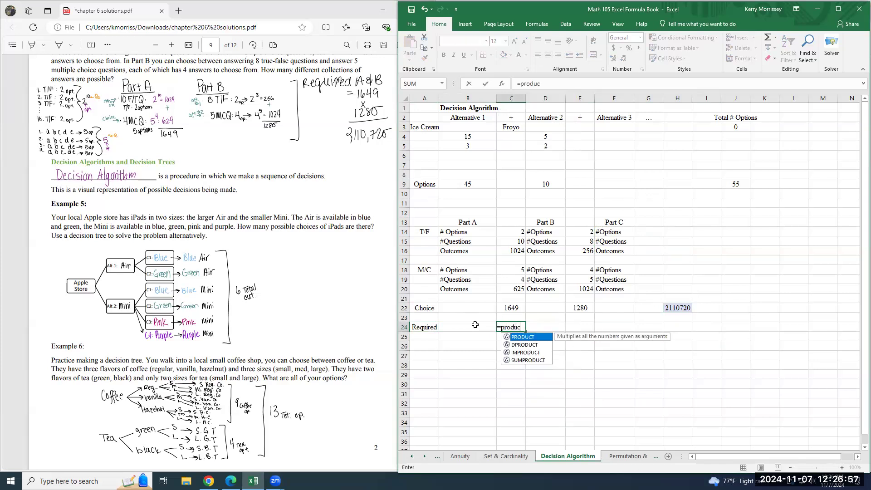
text(t()
click(508, 251)
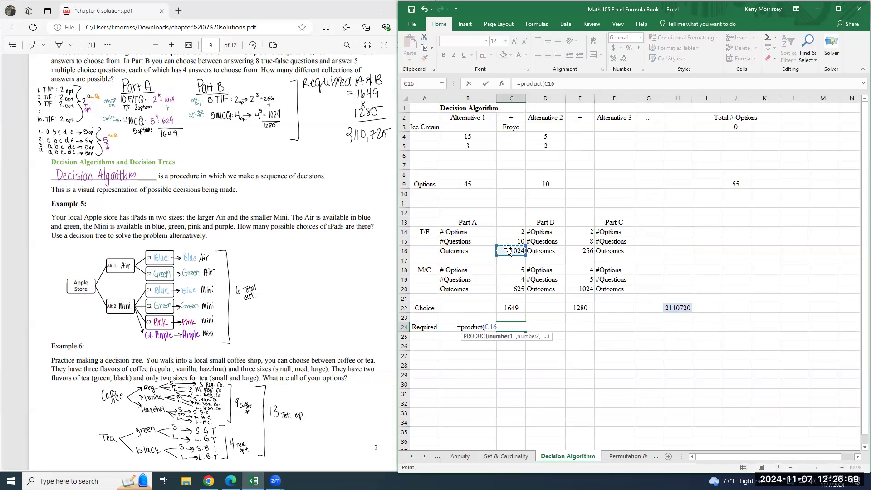
text(,)
click(511, 290)
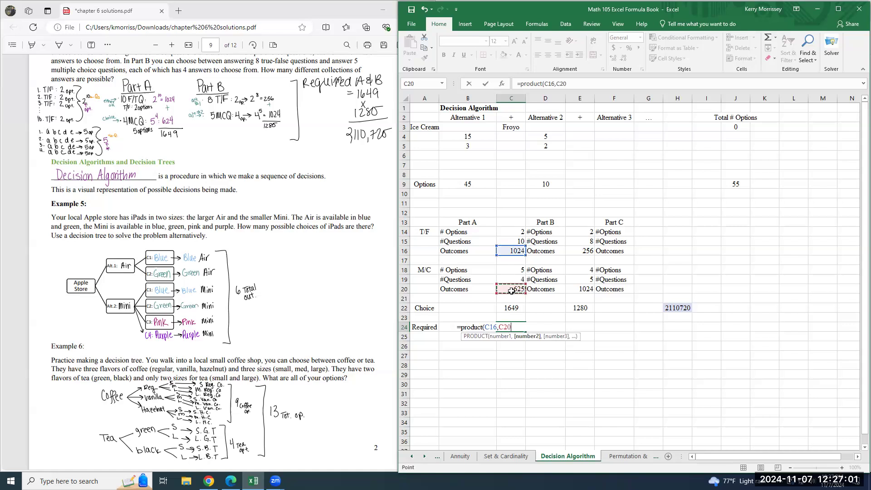
text())
key(ctrl+Return)
Step: Calculate Part B's required outcomes in E24 with a PRODUCT formula of cells E16 and E20
key(Right)
key(Right)
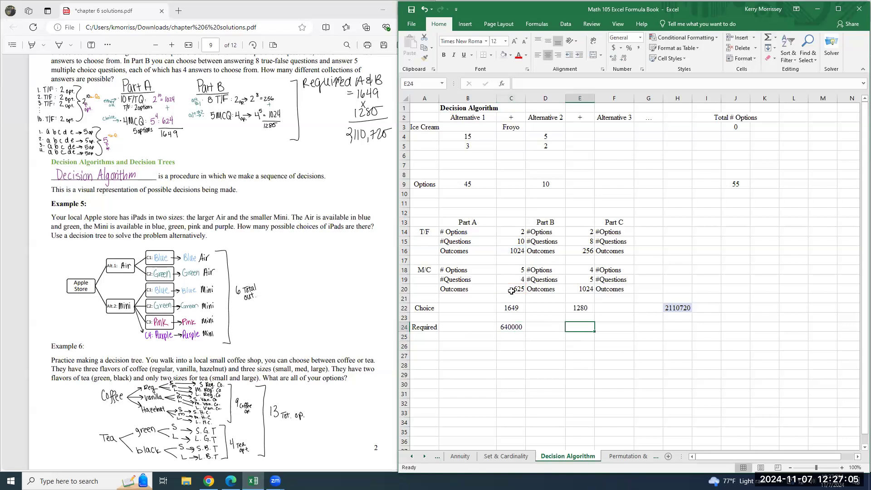
text(=prodc)
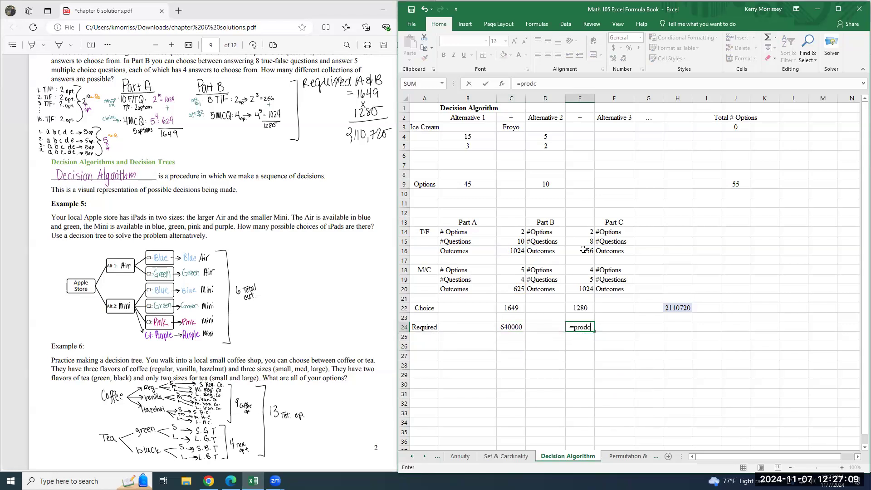
key(BackSpace)
text(uct)
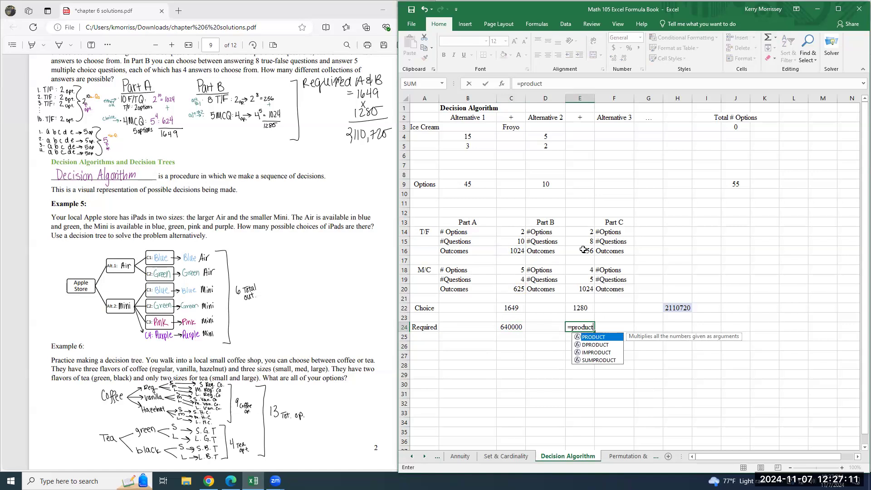
text(()
click(581, 250)
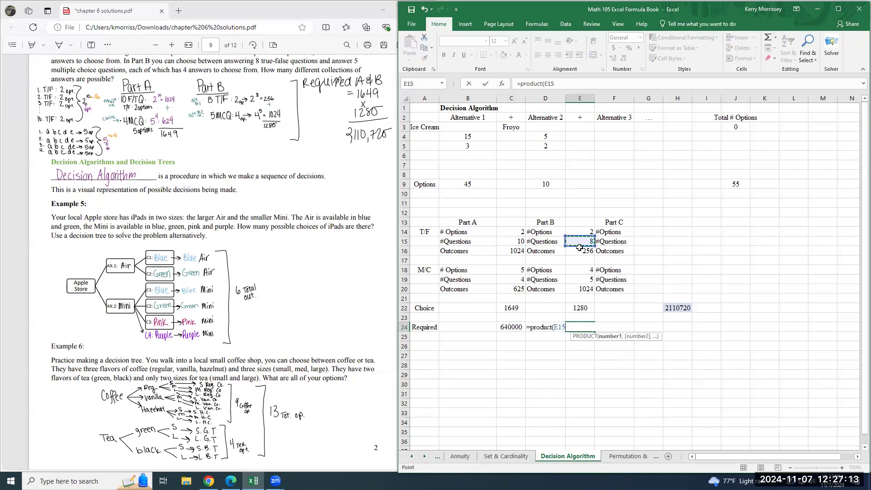
text(,)
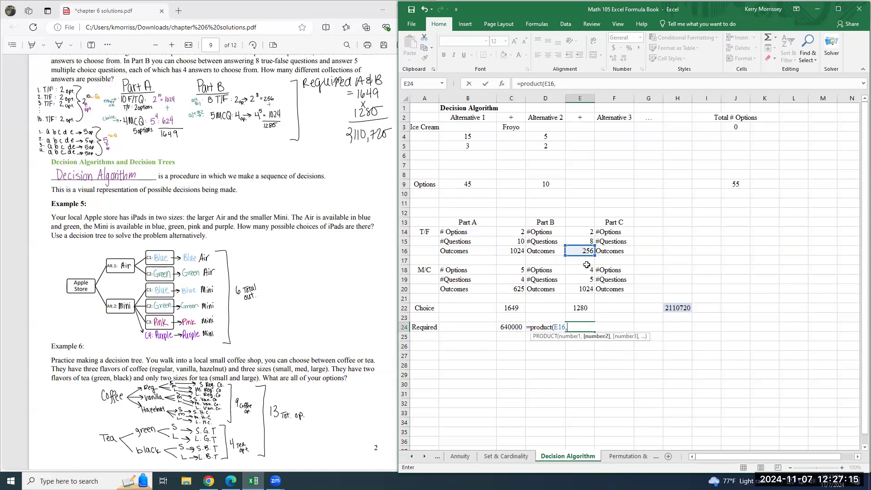
click(585, 291)
key(Return)
Step: Combine the two Required products in H24 with the formula =C24+E24
key(Up)
key(Right)
key(Right)
key(Right)
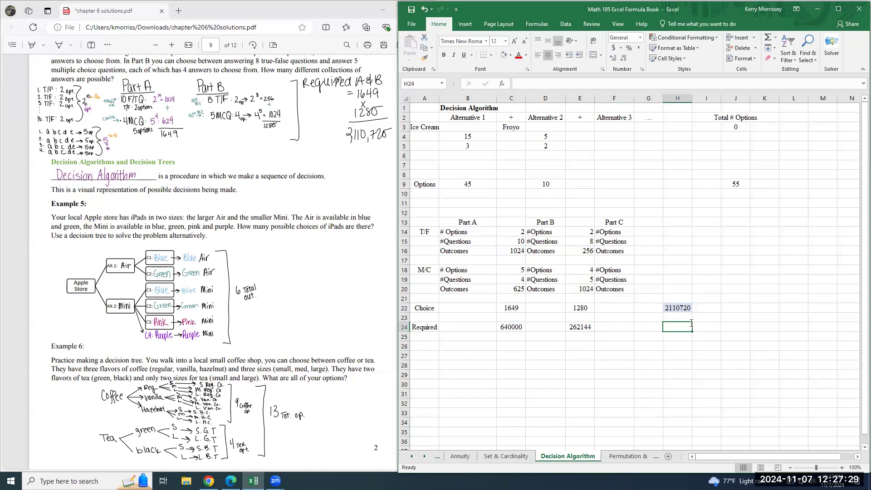
text(=)
click(505, 326)
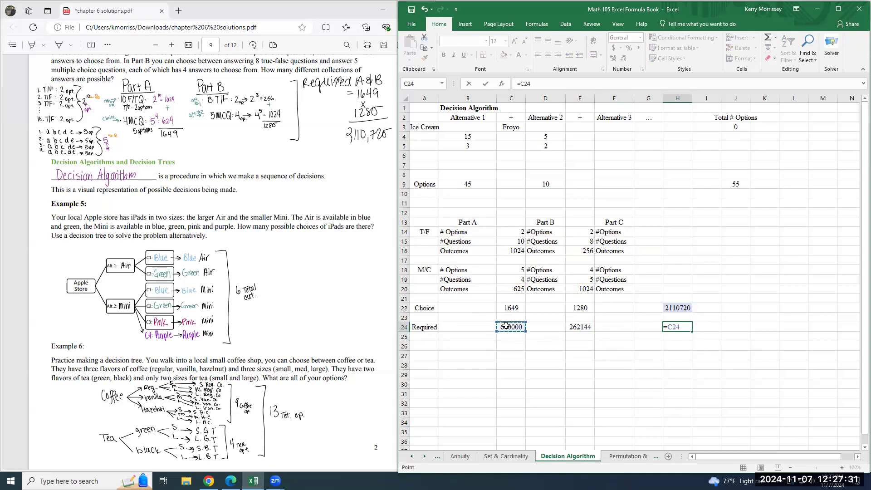
text(+)
click(577, 325)
key(Return)
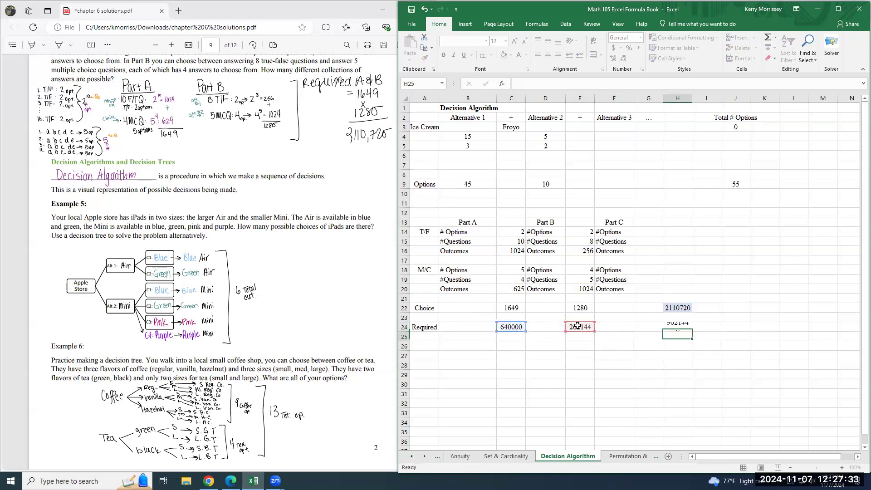
key(Up)
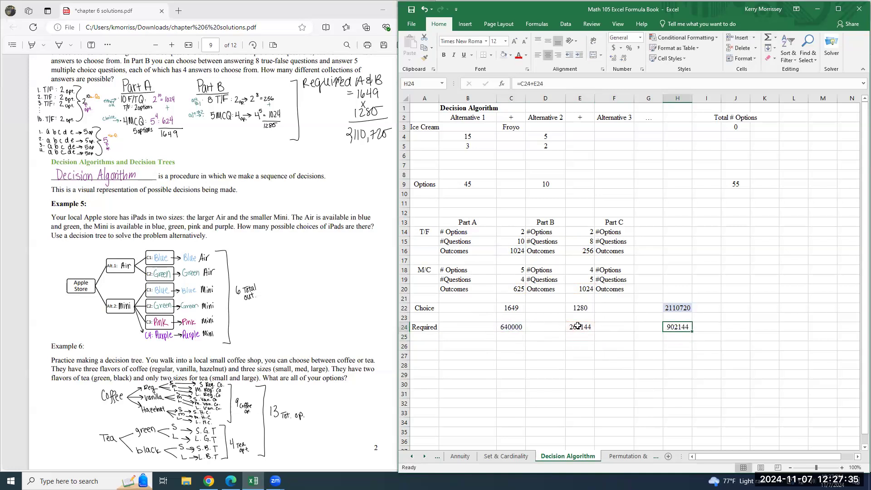